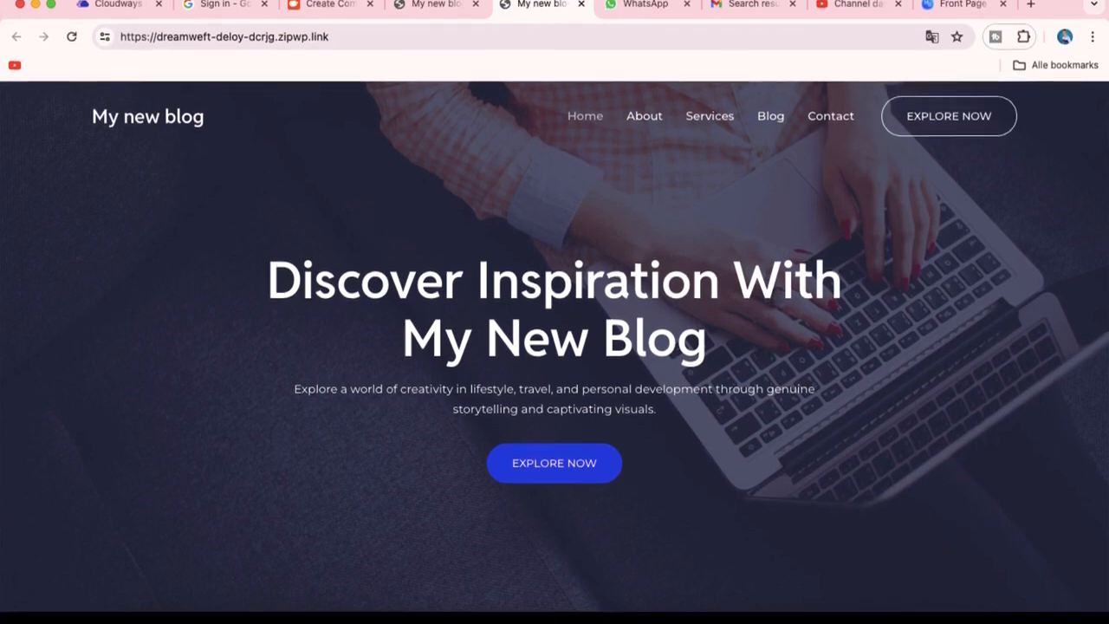
pyautogui.rightClick(823, 618)
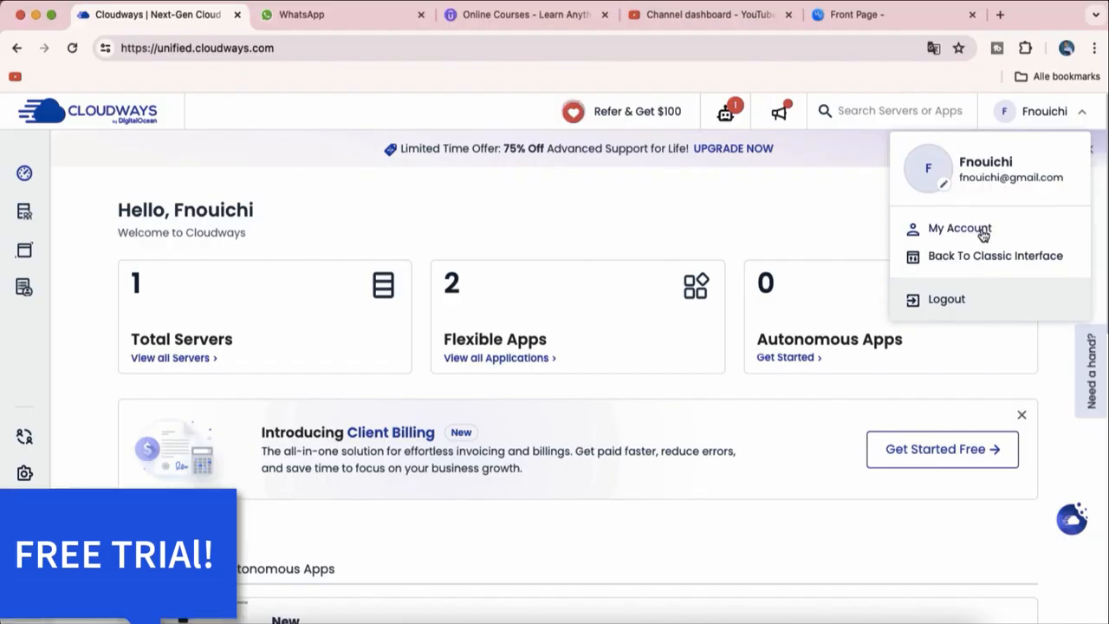
# Open the account's payment and address settings and start updating the payment details
pyautogui.click(959, 229)
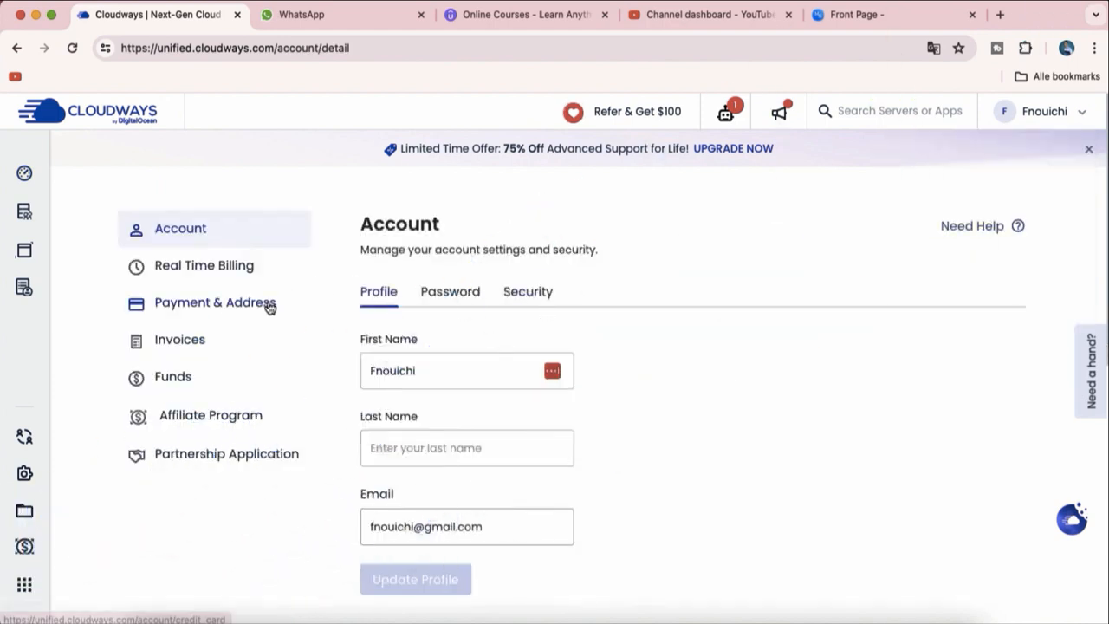
pyautogui.click(269, 305)
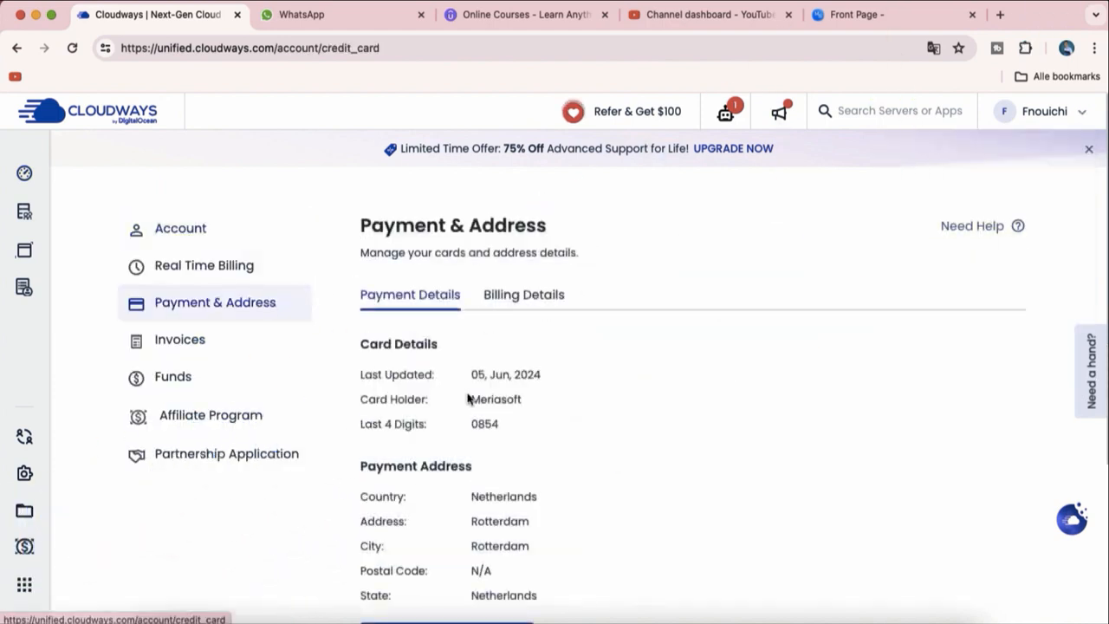
pyautogui.scroll(-3, 468, 399)
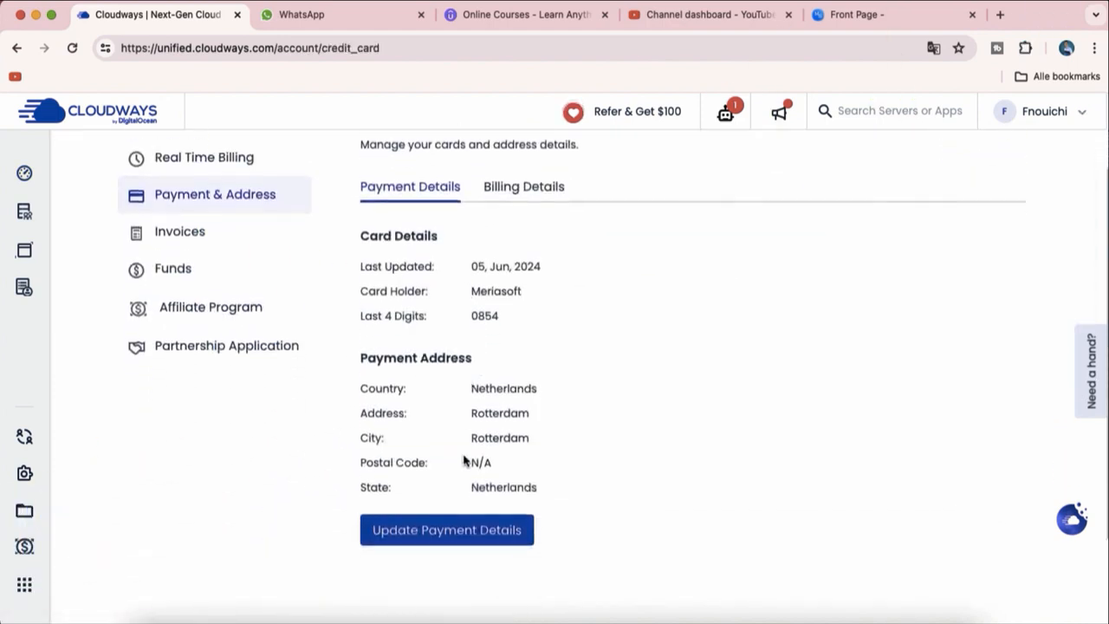
pyautogui.click(473, 531)
pyautogui.scroll(-3, 584, 537)
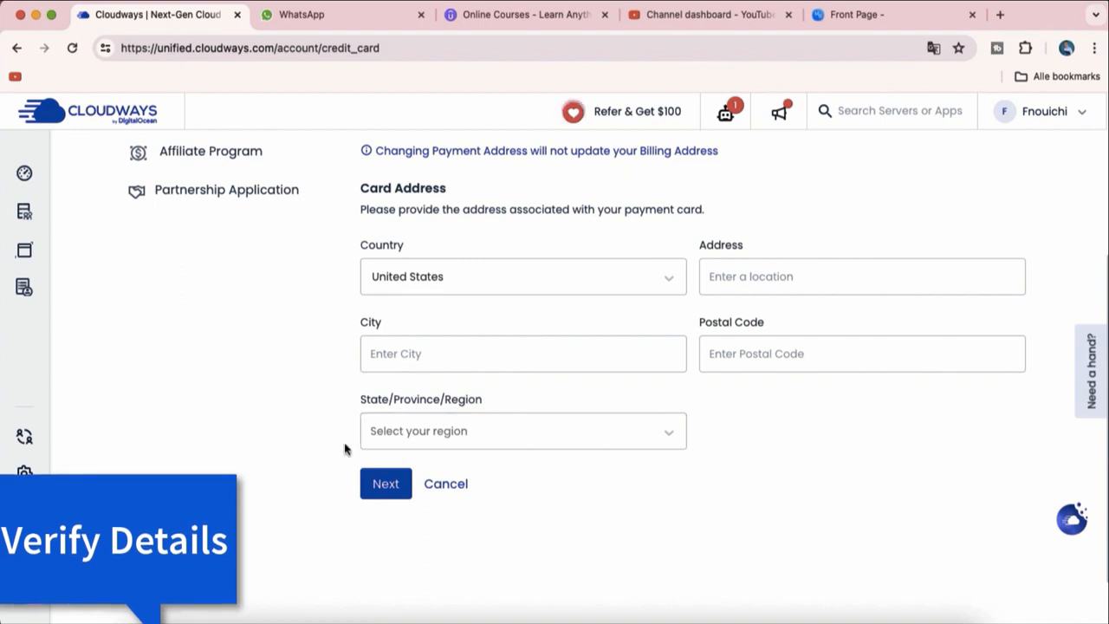
# Fill in the card's billing address and postal code using the suggested entries, and continue to the card details
pyautogui.click(779, 269)
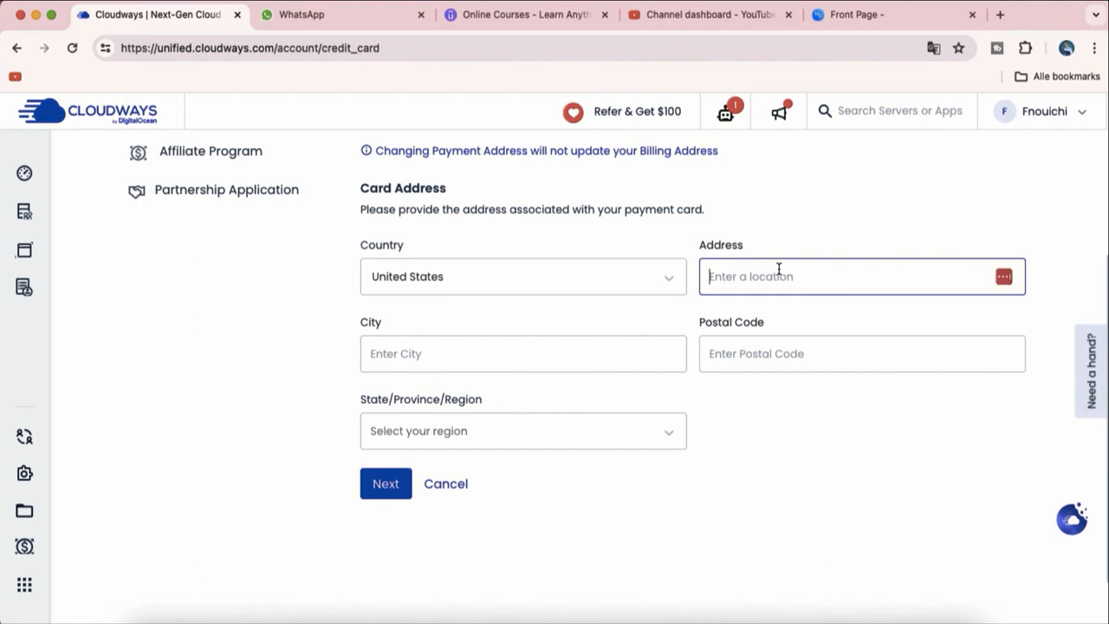
pyautogui.write('Ca')
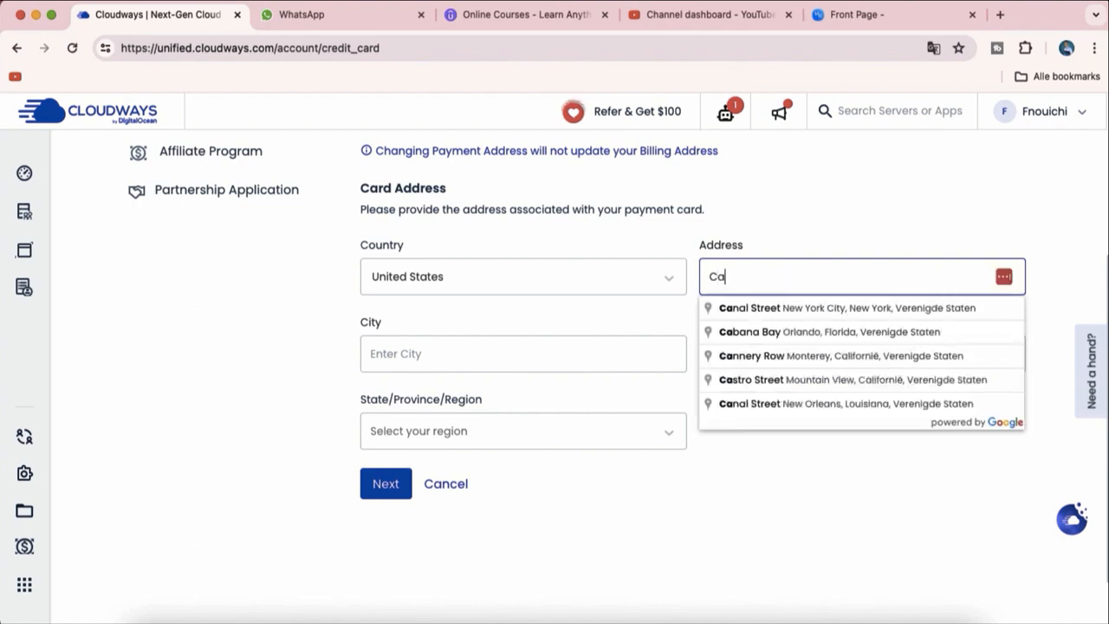
pyautogui.click(788, 314)
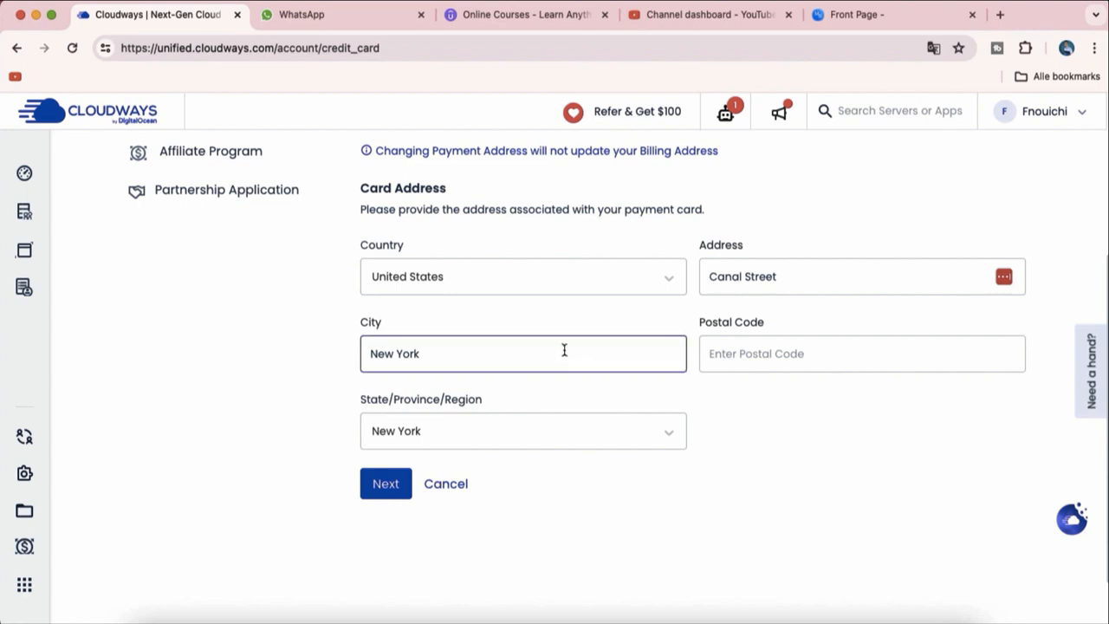
pyautogui.click(722, 353)
pyautogui.write('10')
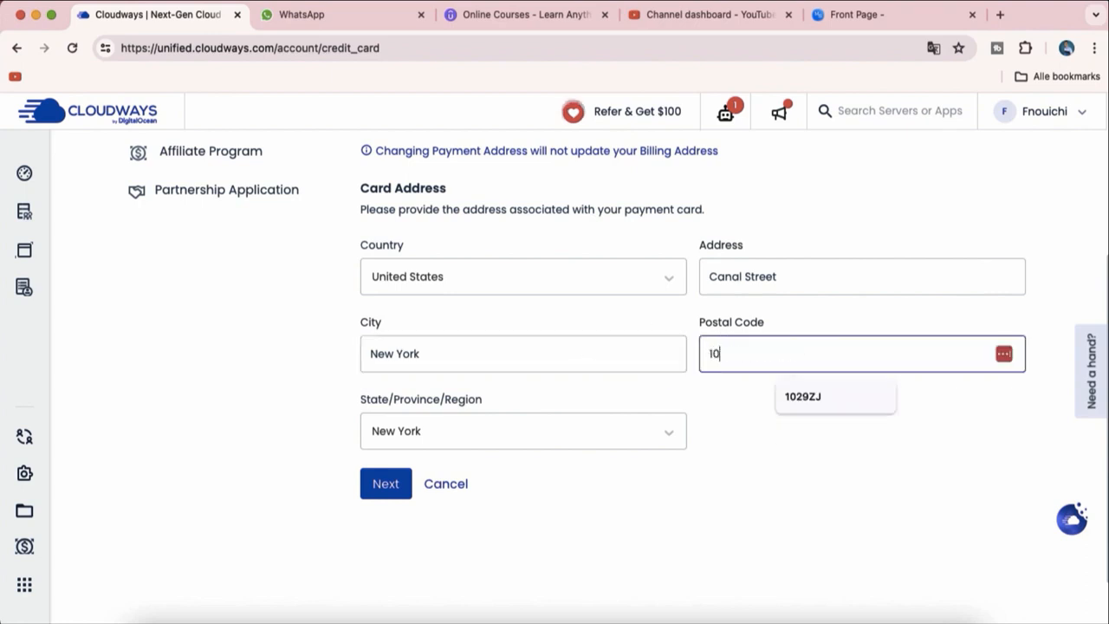
pyautogui.press('Down')
pyautogui.press('Return')
pyautogui.click(385, 484)
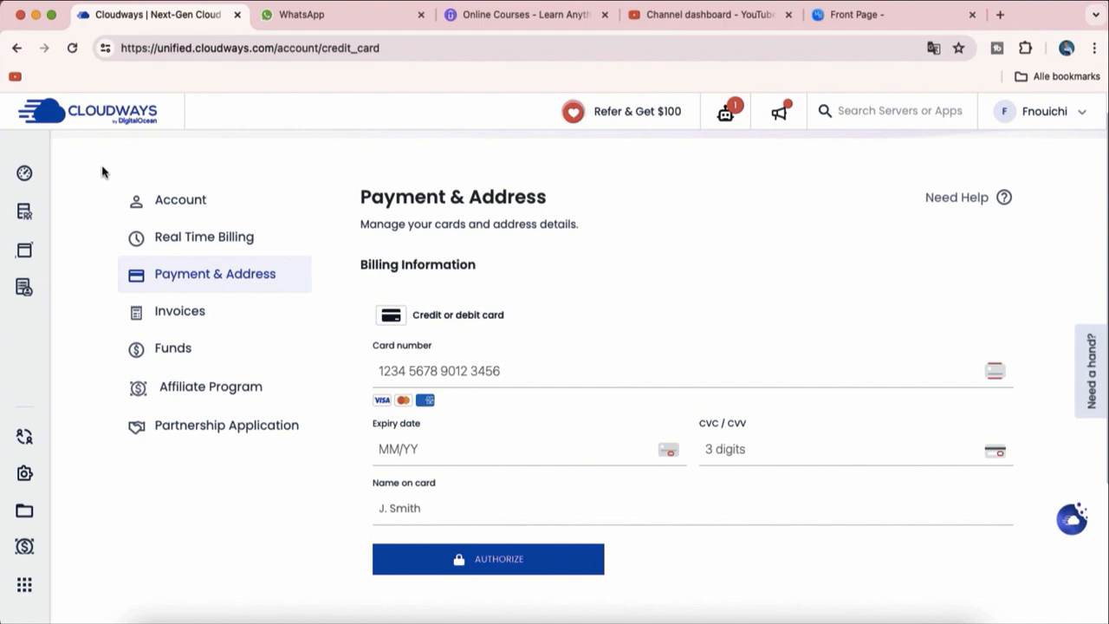
# Go to the Cloudways Flexible servers list and start adding a new server
pyautogui.moveTo(40, 172)
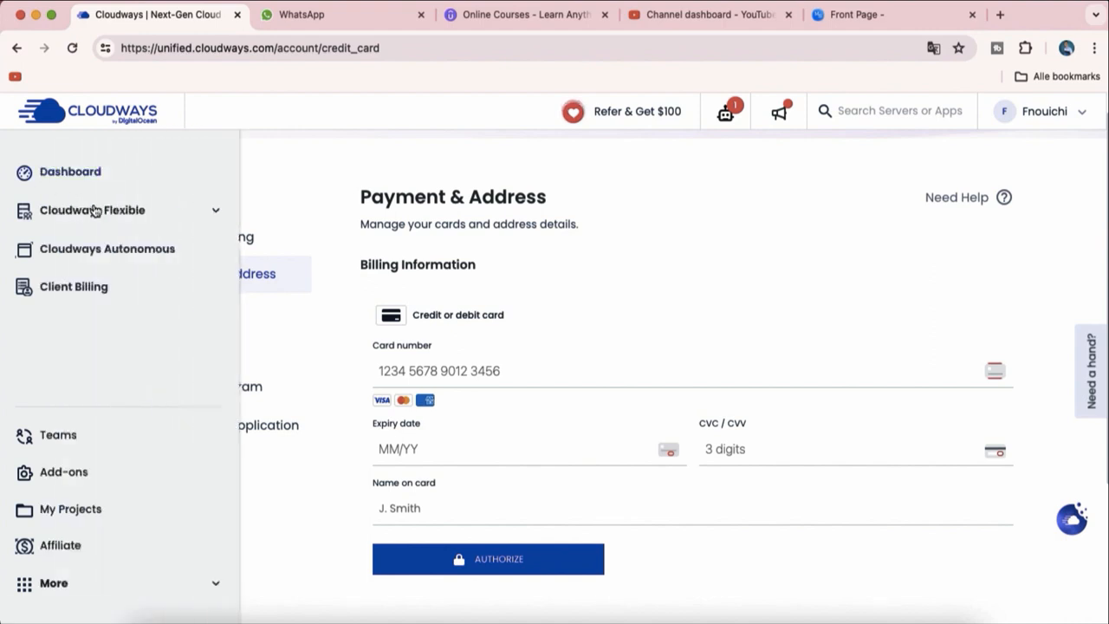
pyautogui.click(94, 211)
pyautogui.click(99, 263)
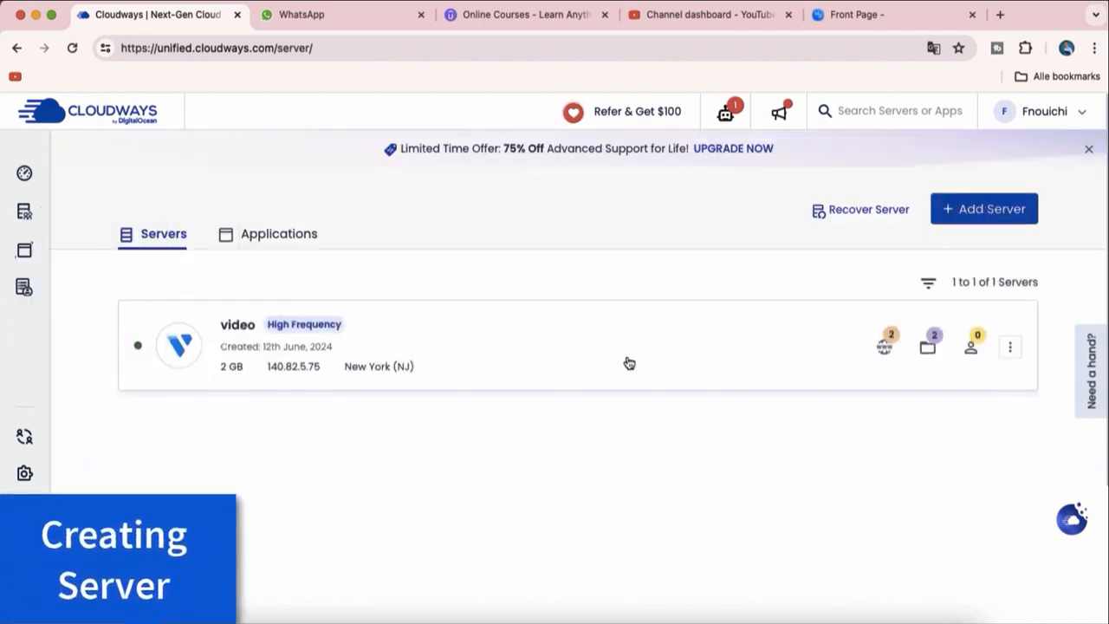
pyautogui.click(949, 210)
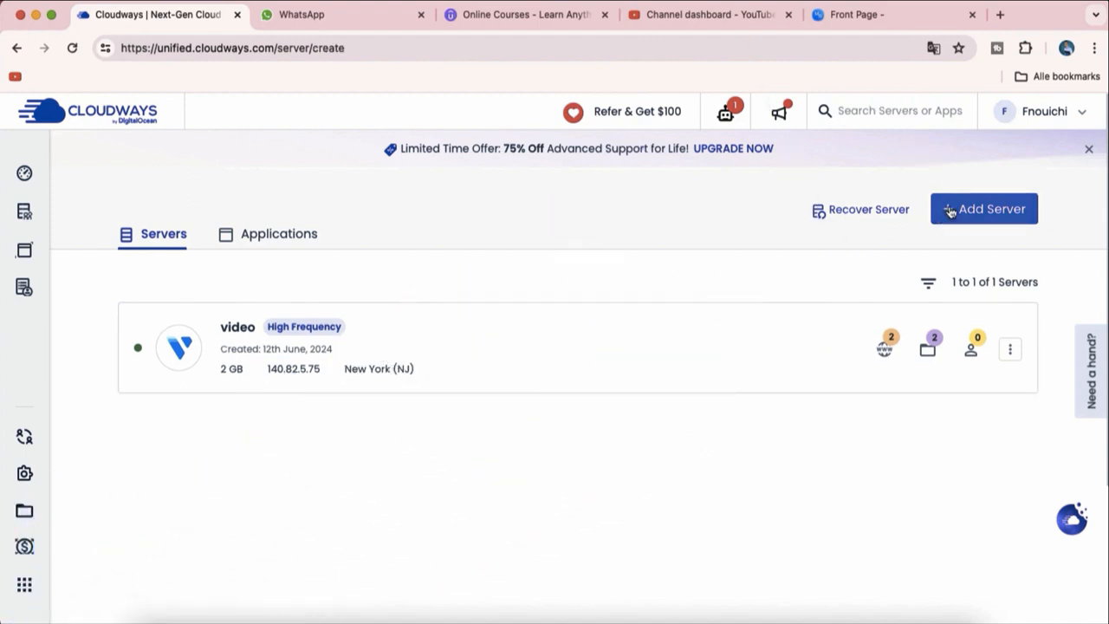
# Choose WordPress Version 6.2.2 as the application to deploy and name the application Videos
pyautogui.scroll(-1, 422, 326)
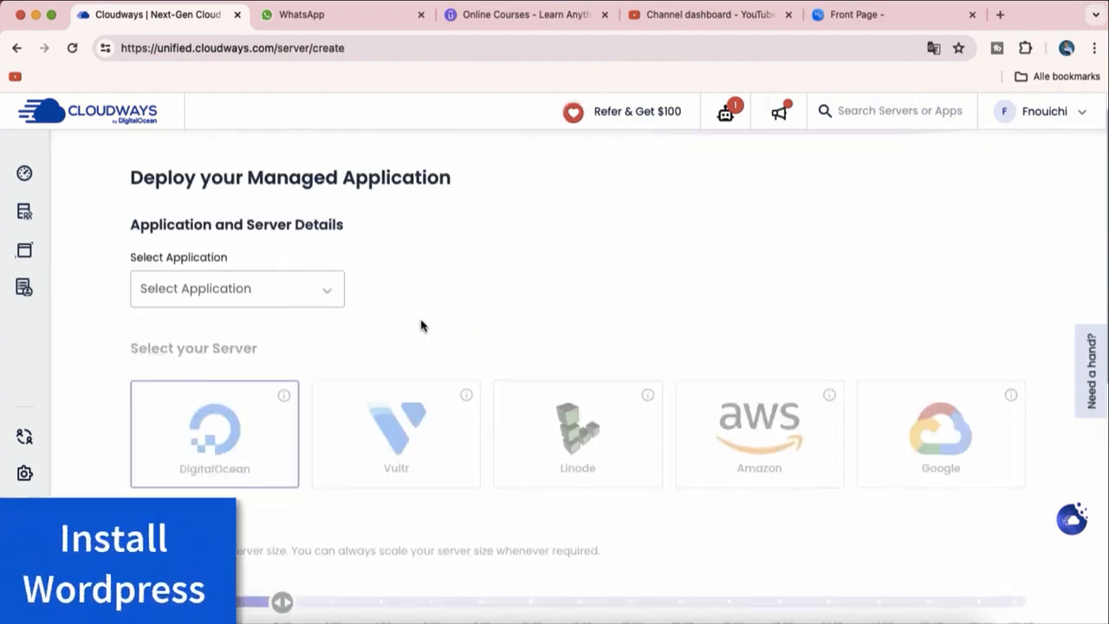
pyautogui.click(307, 291)
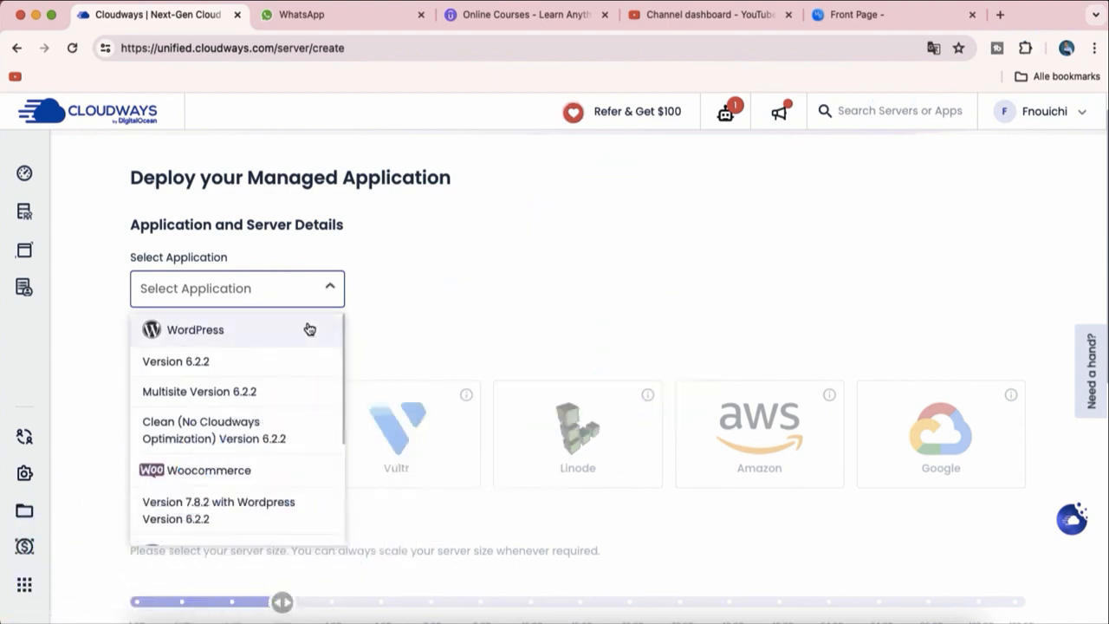
pyautogui.click(309, 328)
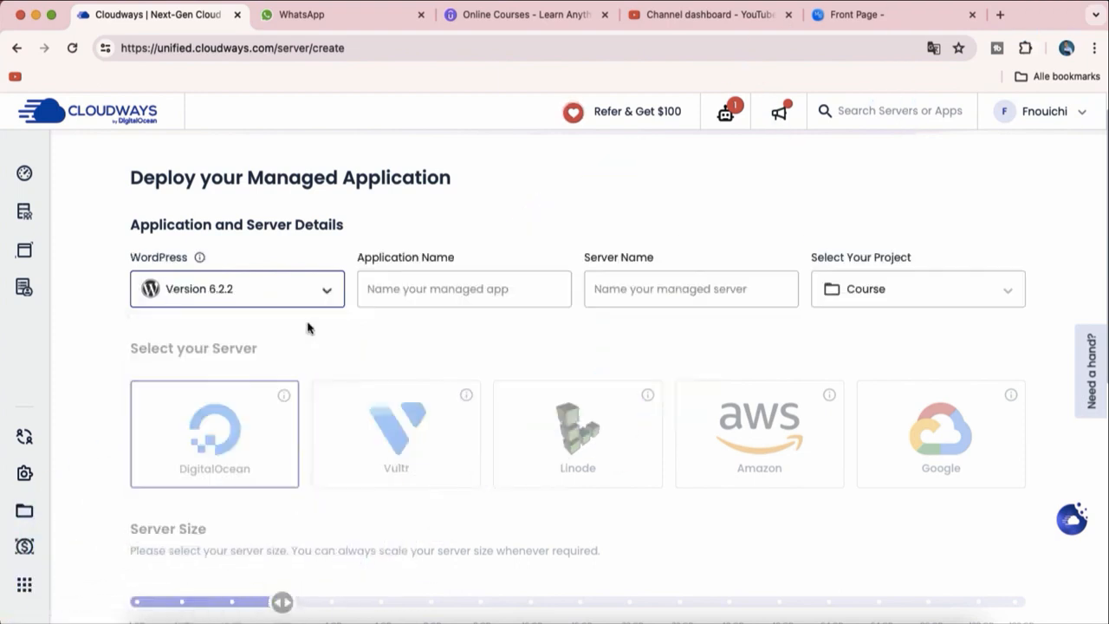
pyautogui.click(382, 293)
pyautogui.click(457, 337)
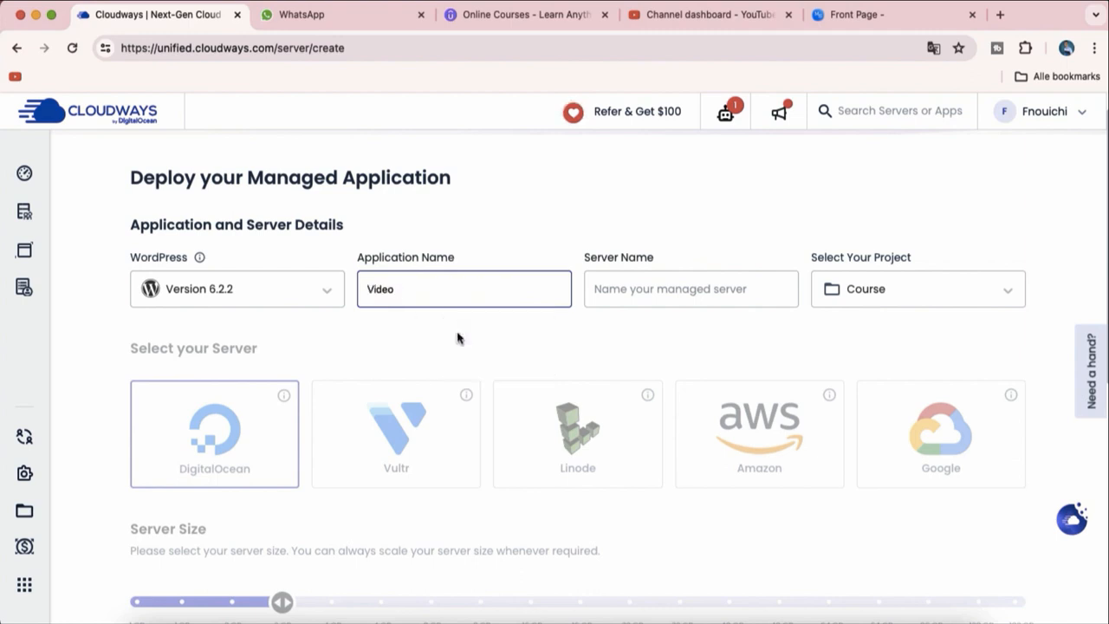
pyautogui.write('s')
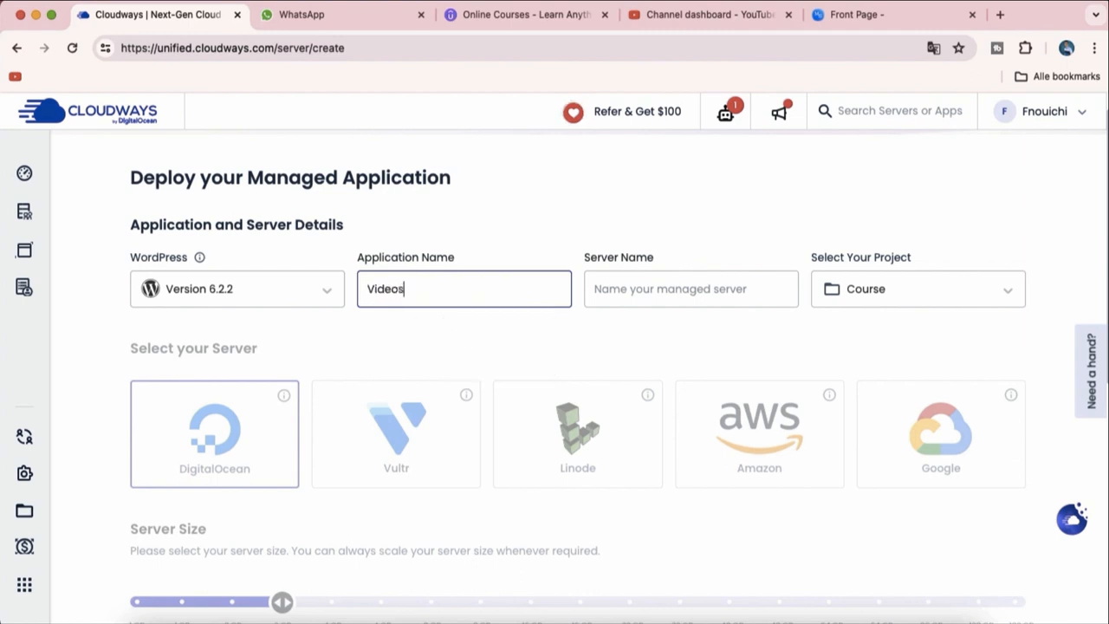
# Name the managed server videos and look through the server size options
pyautogui.click(609, 295)
pyautogui.click(684, 340)
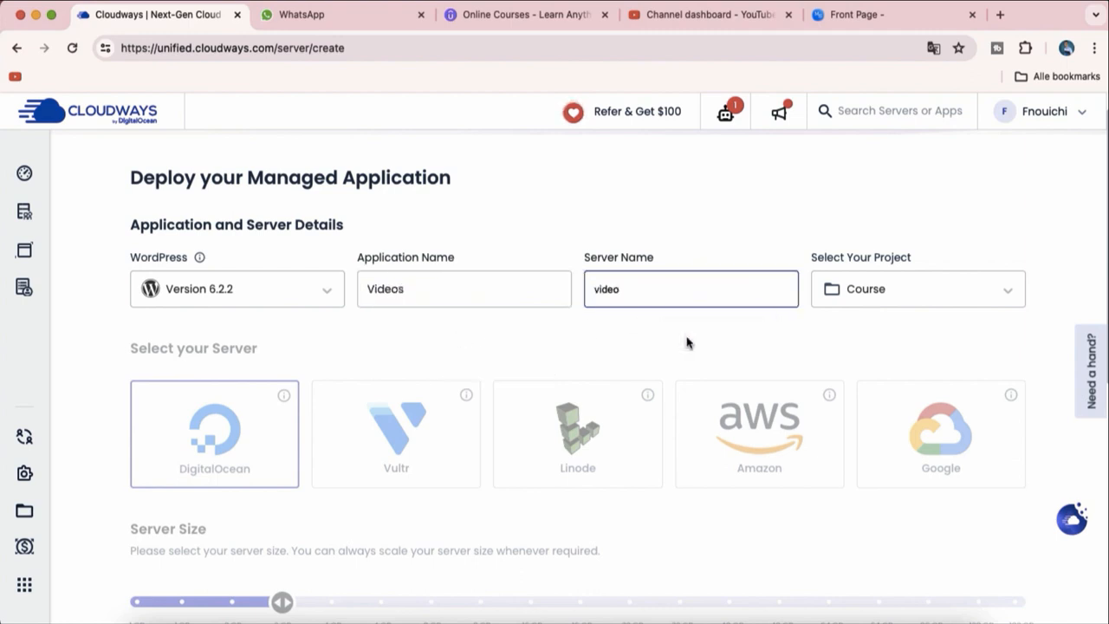
pyautogui.write('s')
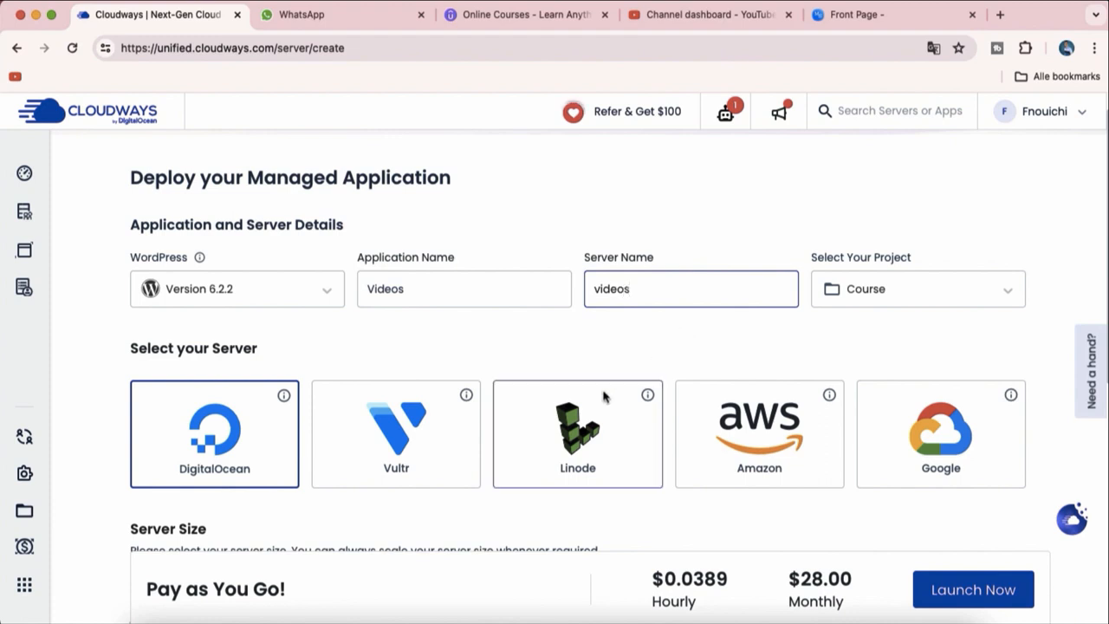
pyautogui.scroll(-3, 520, 398)
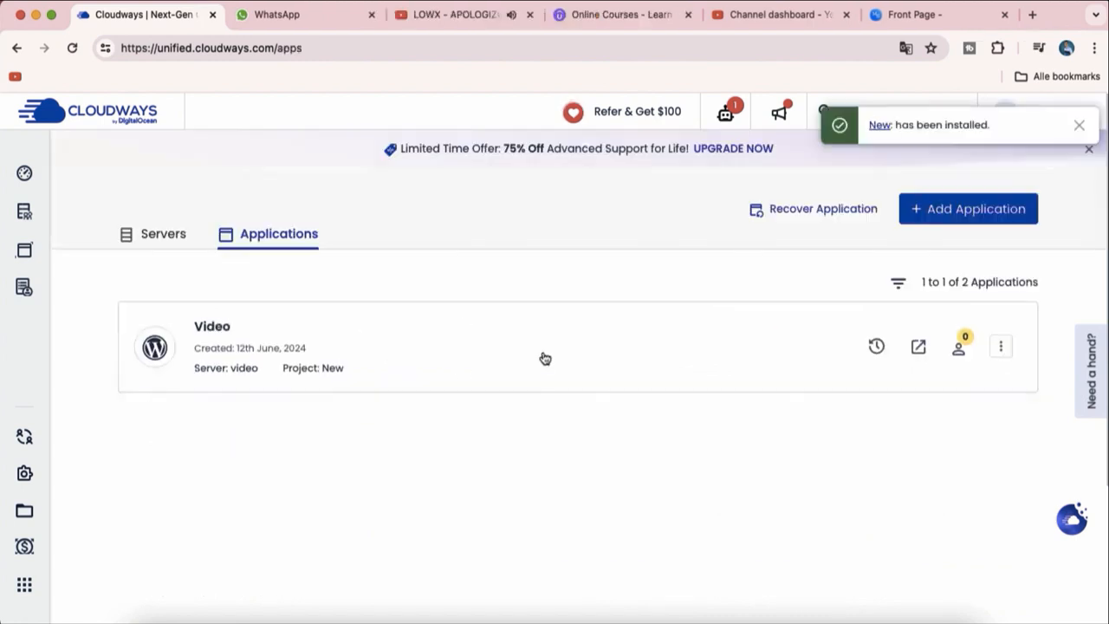
# Open the access details of the Video application to reach its admin panel login
pyautogui.click(447, 351)
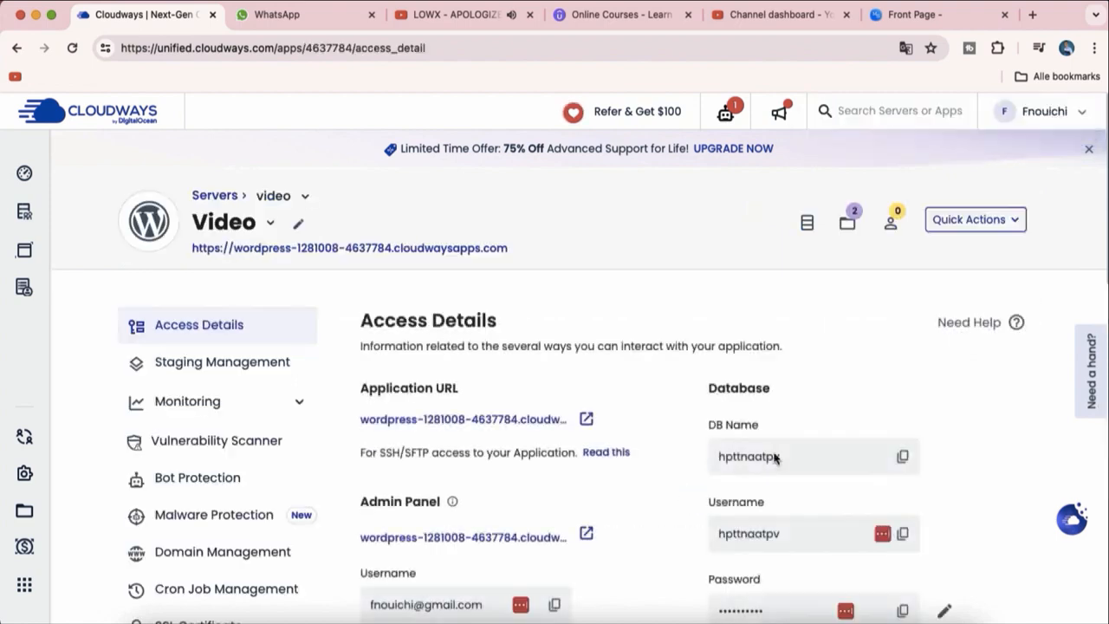
pyautogui.scroll(-1, 693, 384)
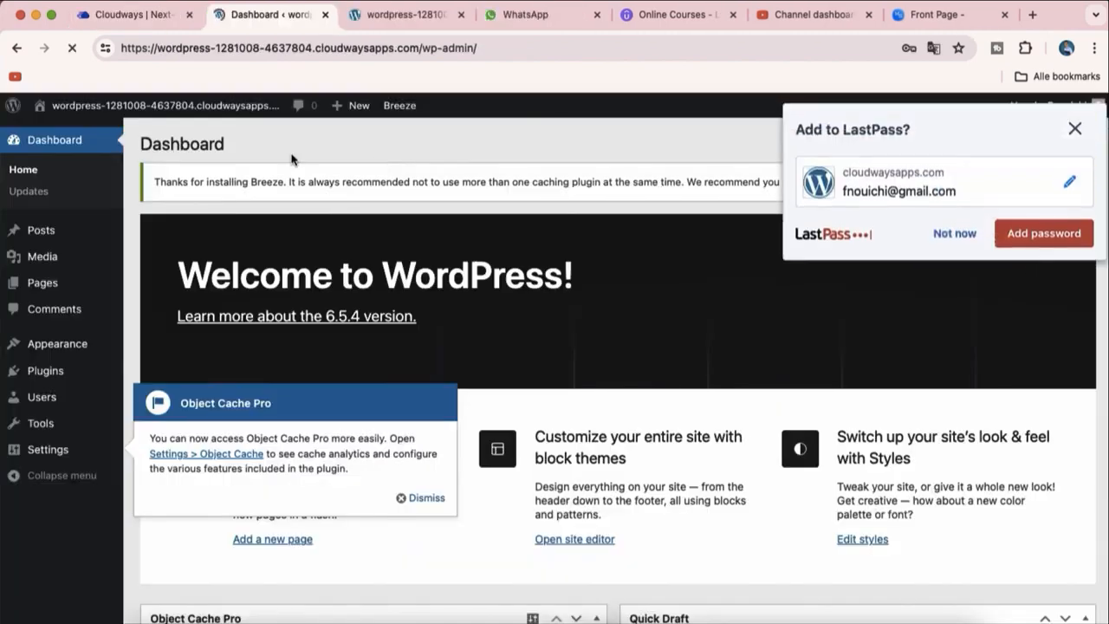
# Decline saving the login to LastPass and dismiss the Object Cache Pro notice on the WordPress dashboard
pyautogui.click(878, 275)
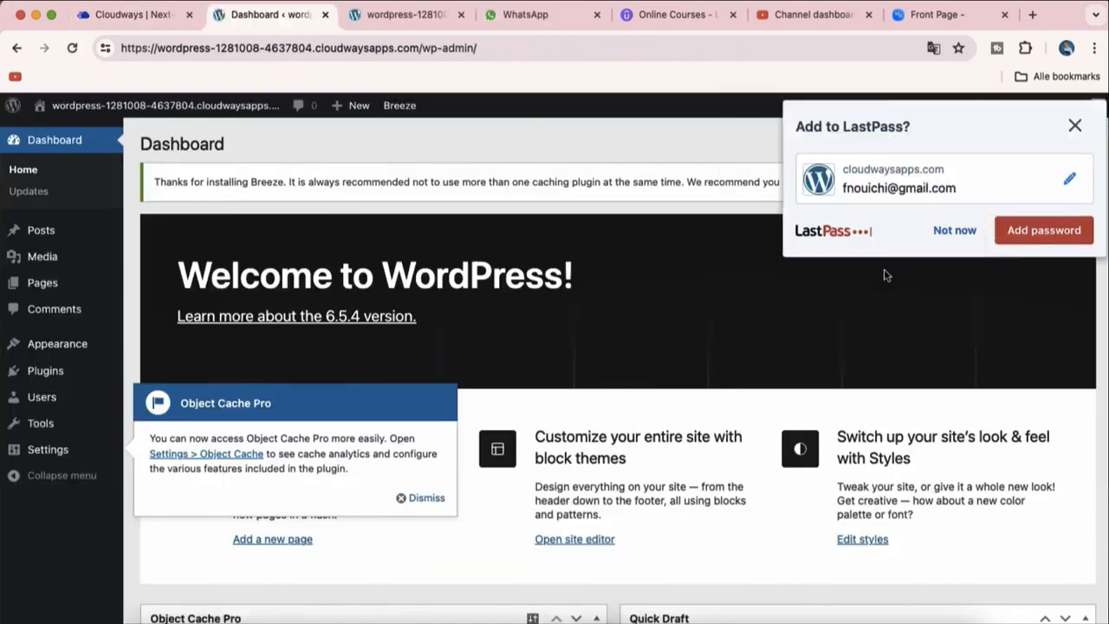
pyautogui.click(939, 234)
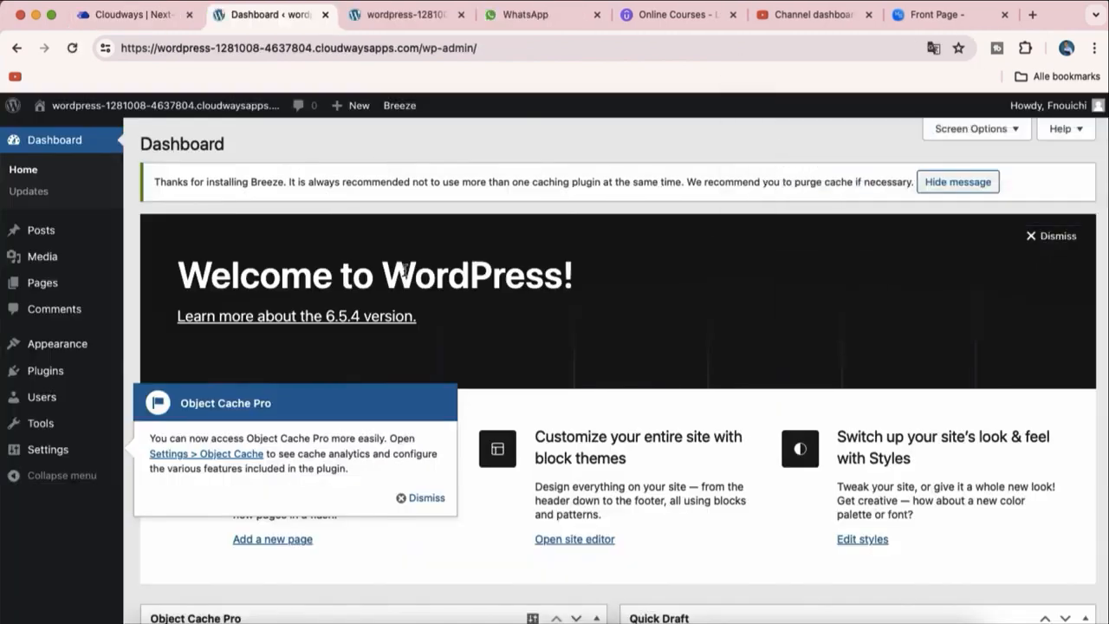
pyautogui.click(417, 497)
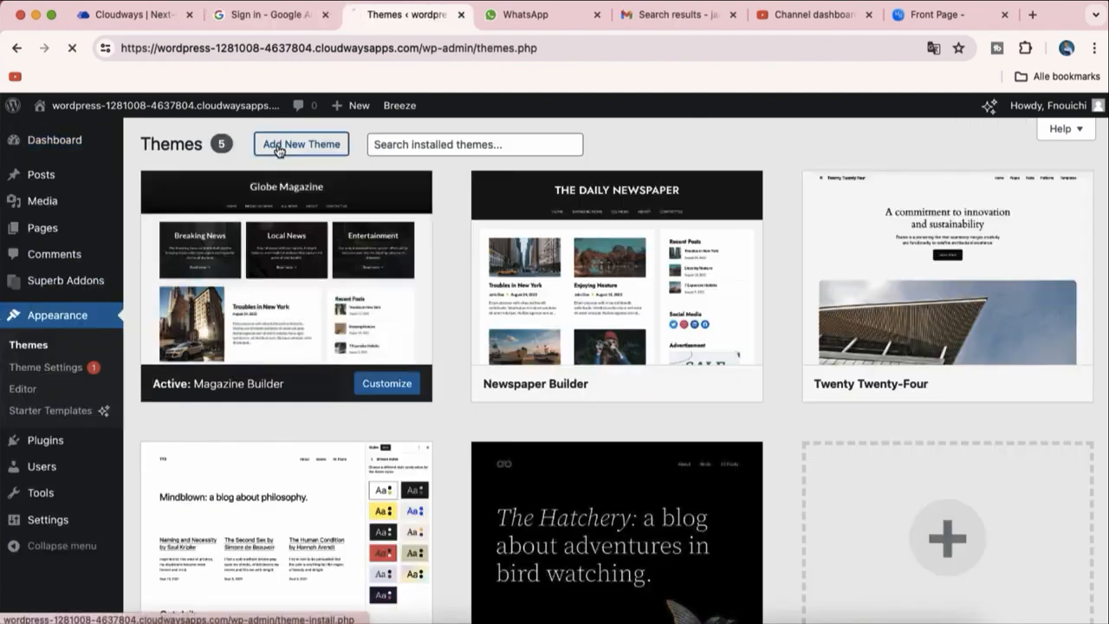
# Install and activate the Astra theme from the popular themes, and view the site with it
pyautogui.click(277, 148)
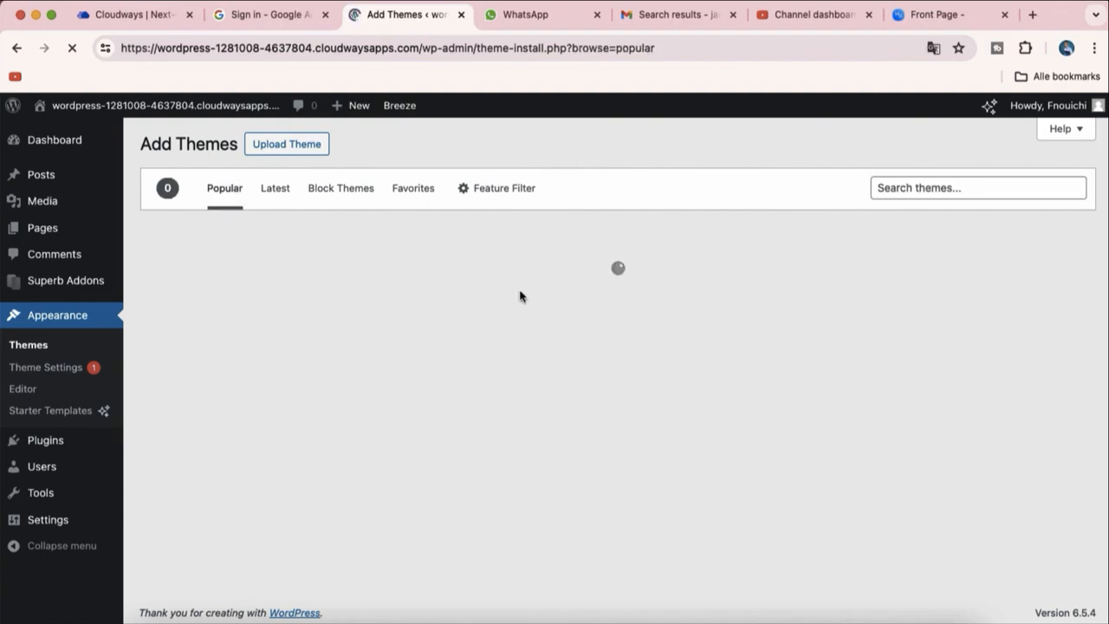
pyautogui.scroll(-2, 466, 384)
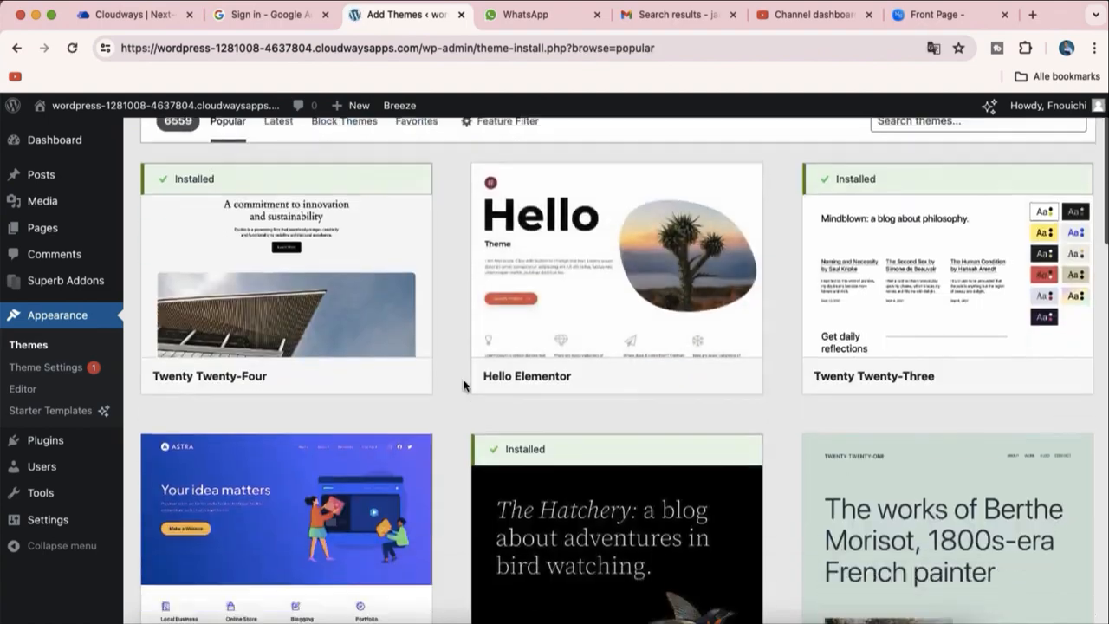
pyautogui.click(316, 456)
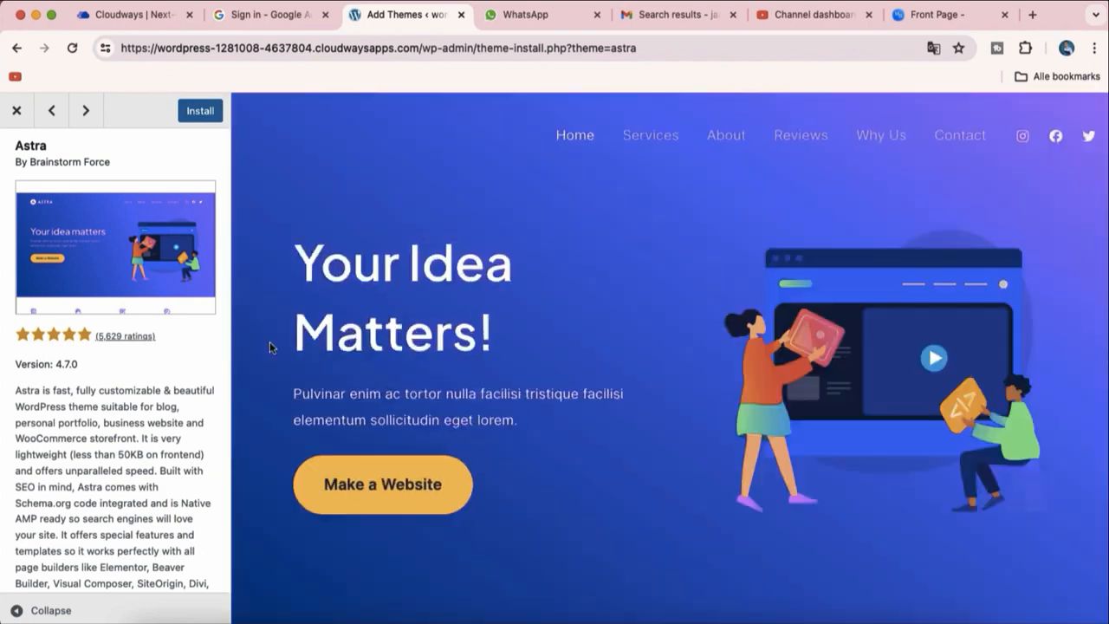
pyautogui.click(190, 118)
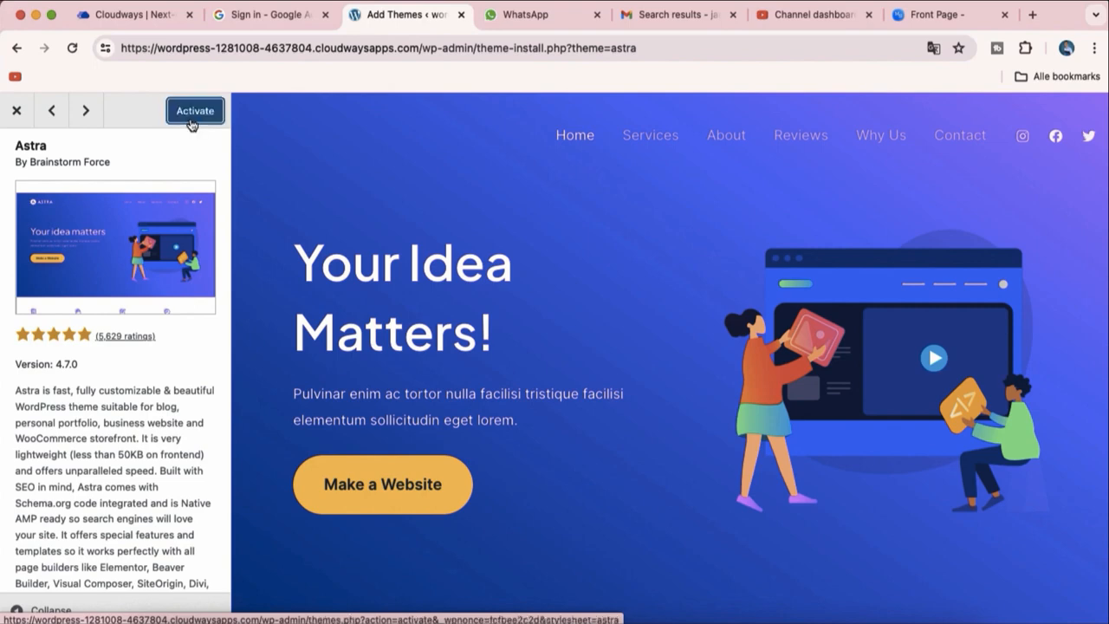
pyautogui.click(192, 121)
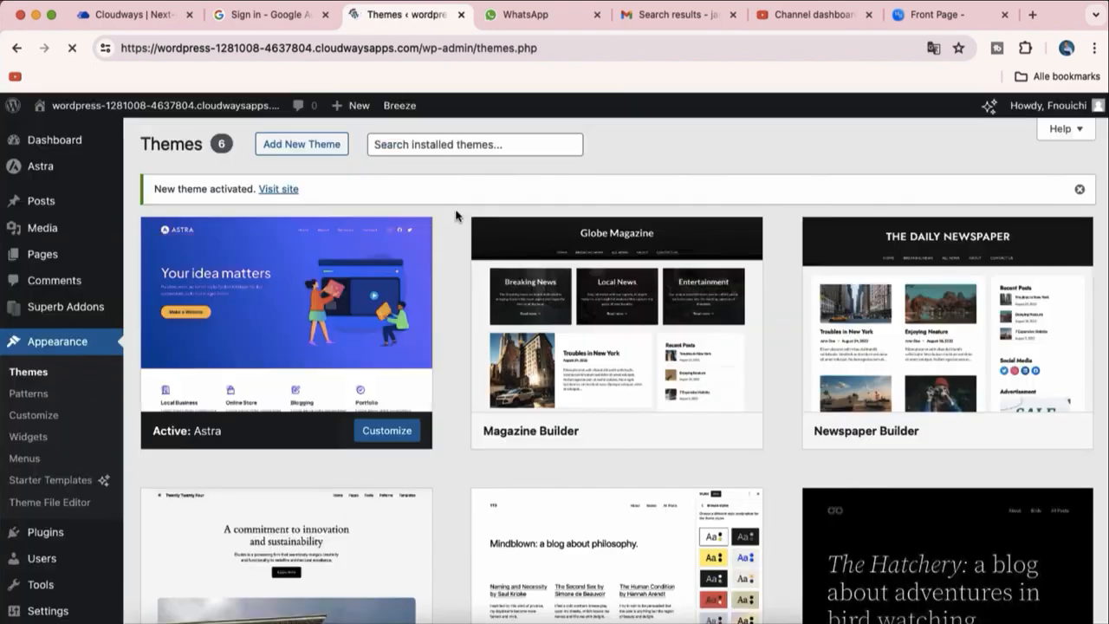
pyautogui.click(272, 188)
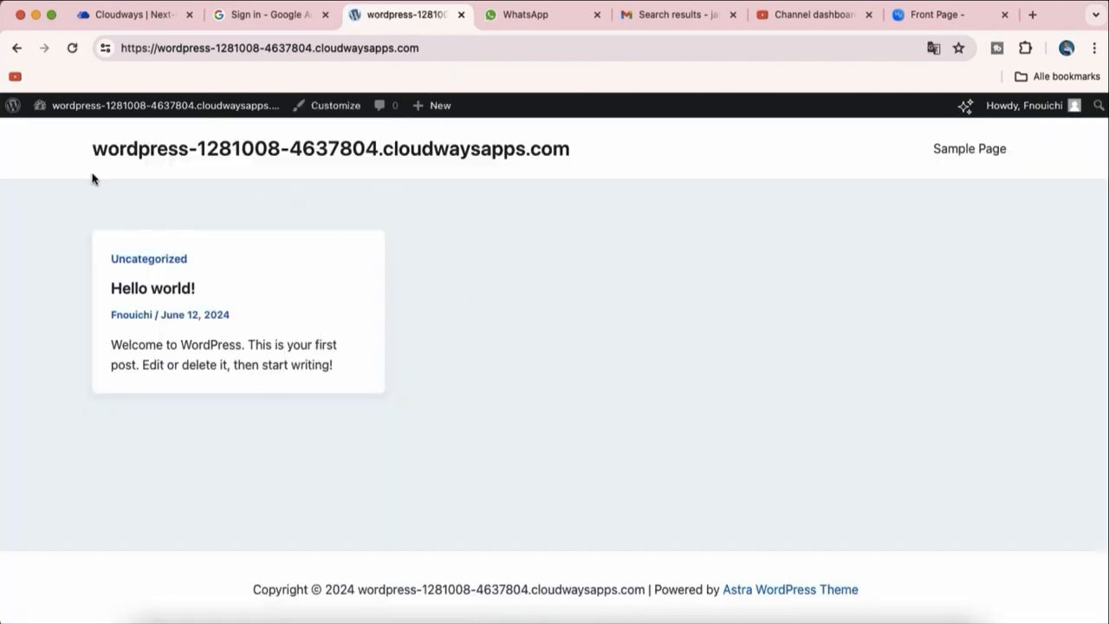
# Return to the installed themes and open Starter Templates from the Astra theme's details
pyautogui.moveTo(100, 105)
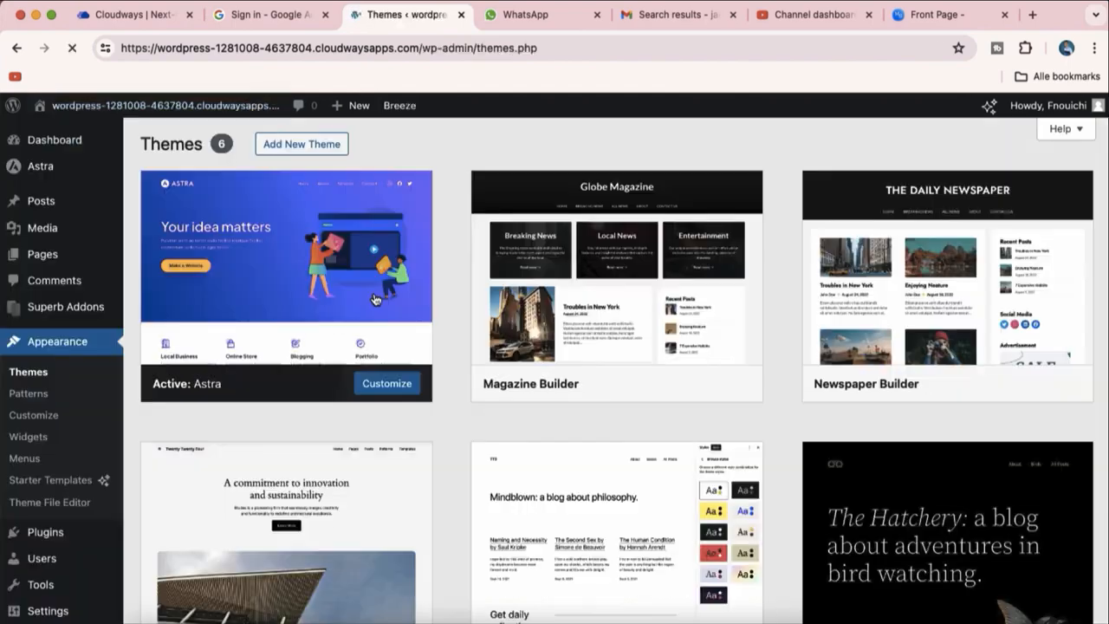
pyautogui.click(316, 274)
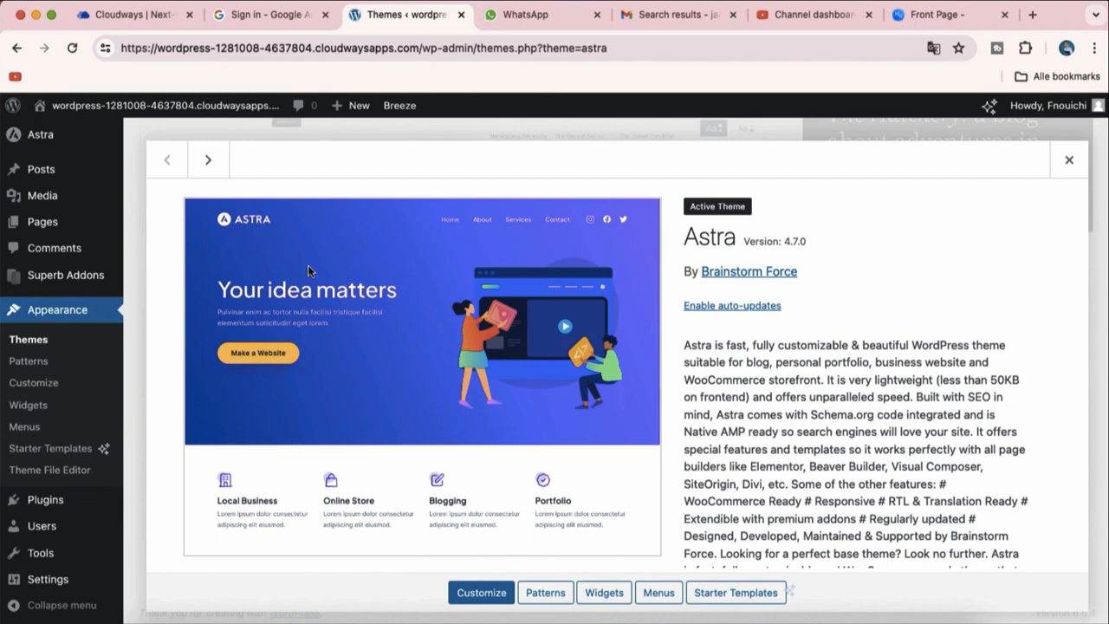
pyautogui.click(699, 597)
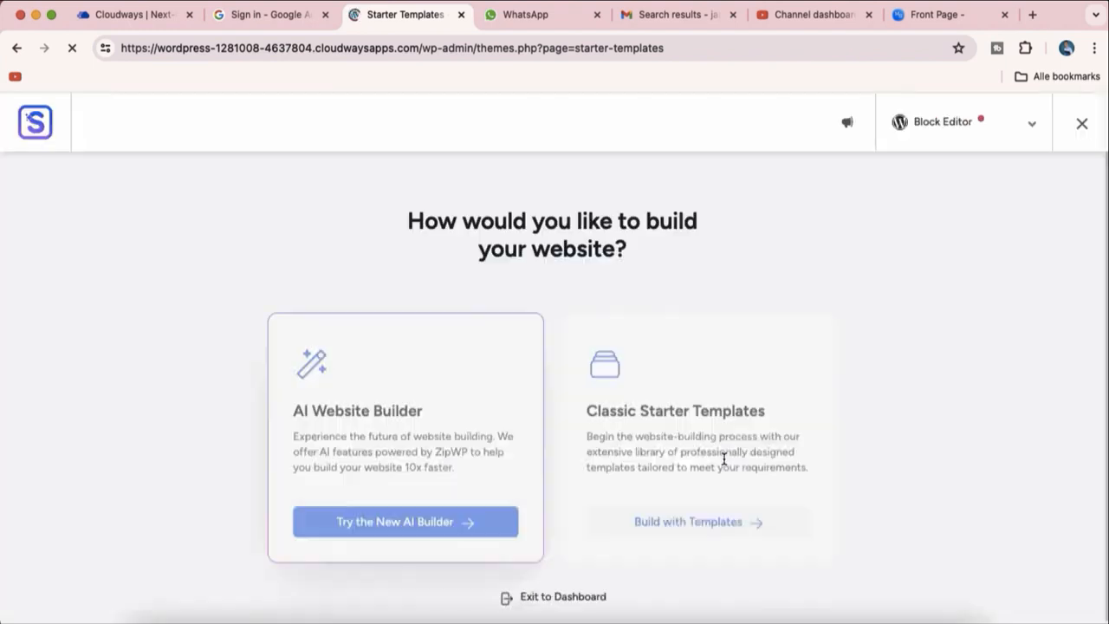
# Choose the AI Website Builder and verify the ZipWP account by entering the emailed verification code
pyautogui.click(468, 525)
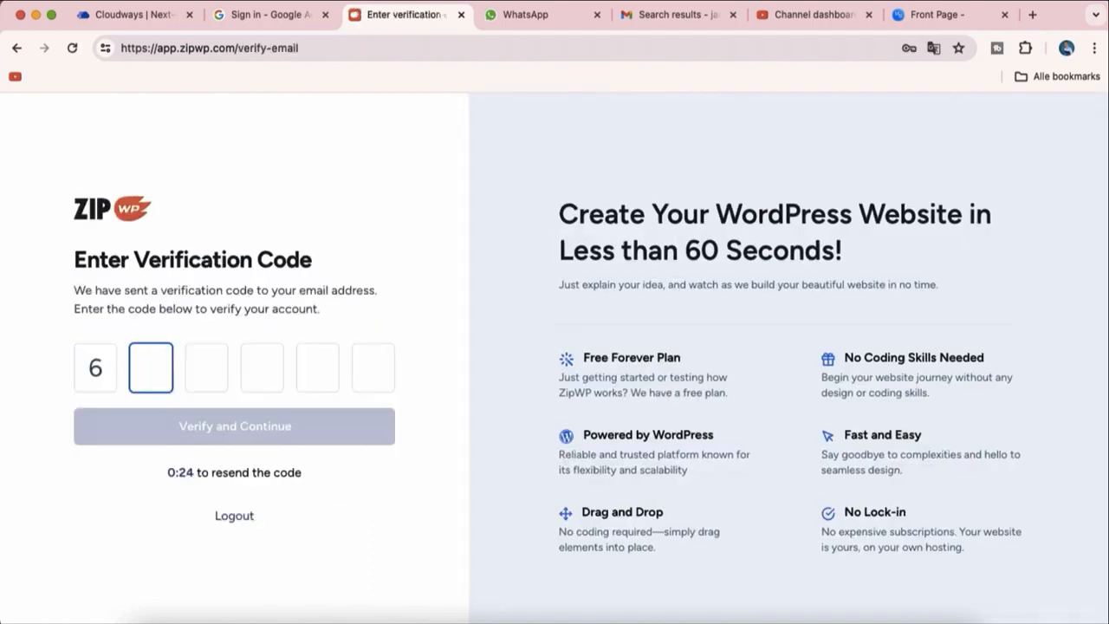
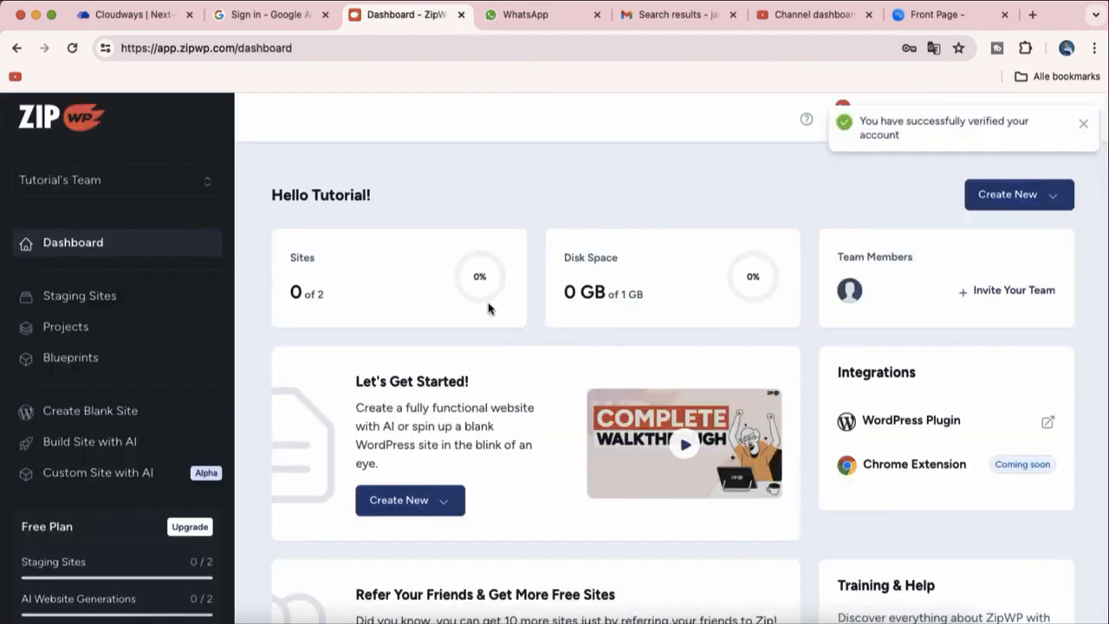
# Start a new AI-built website named My new blog, enter My blog as what it is for, and continue to the description
pyautogui.click(1021, 208)
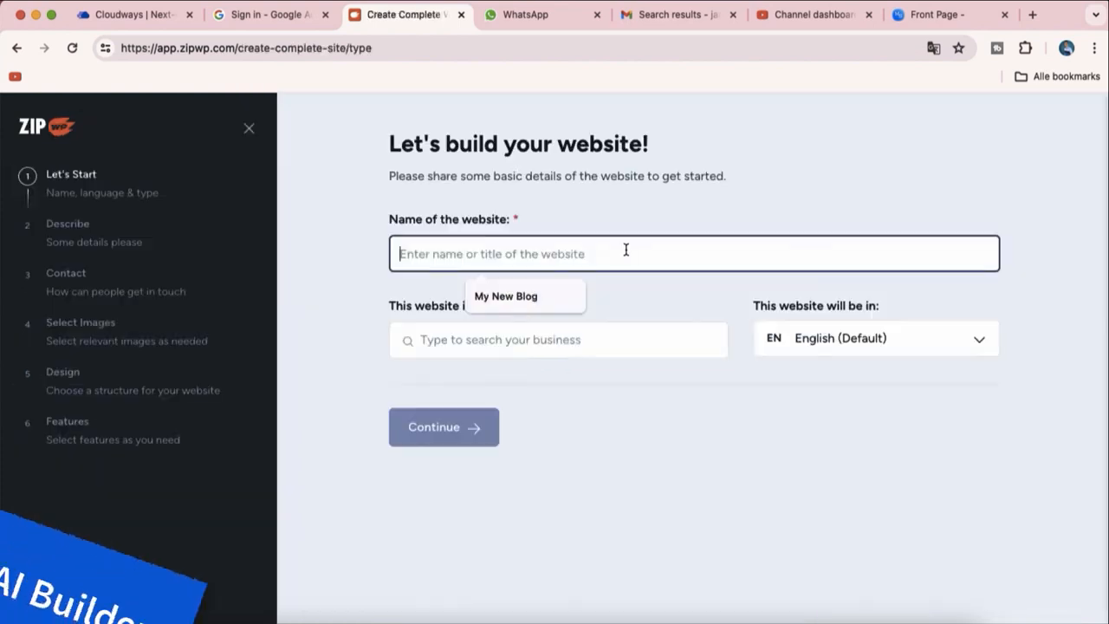
pyautogui.click(568, 298)
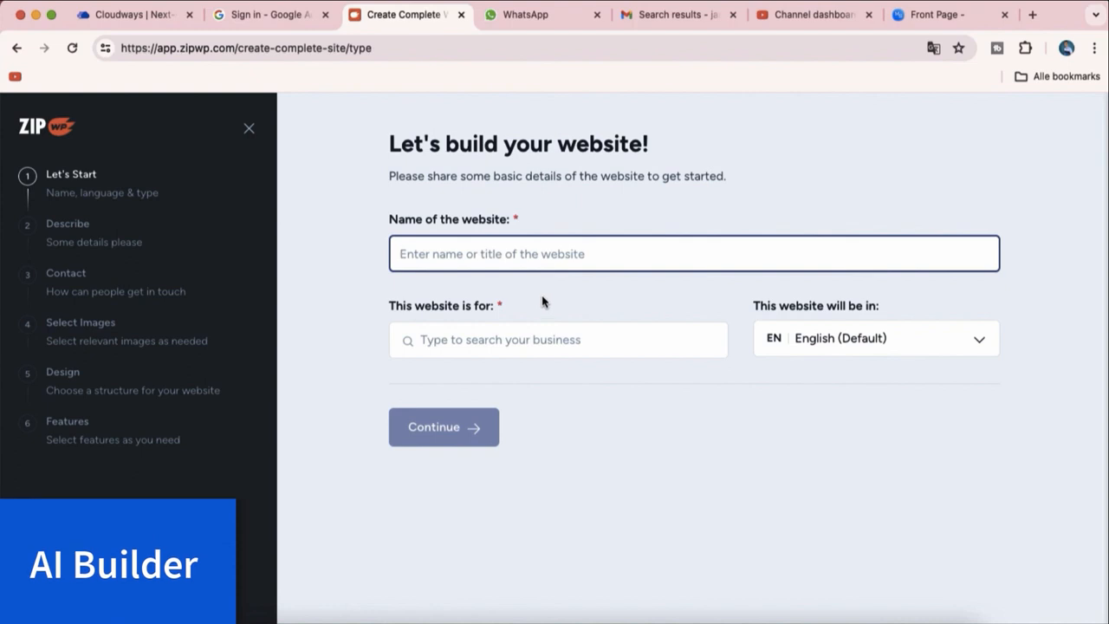
pyautogui.write('My new blog')
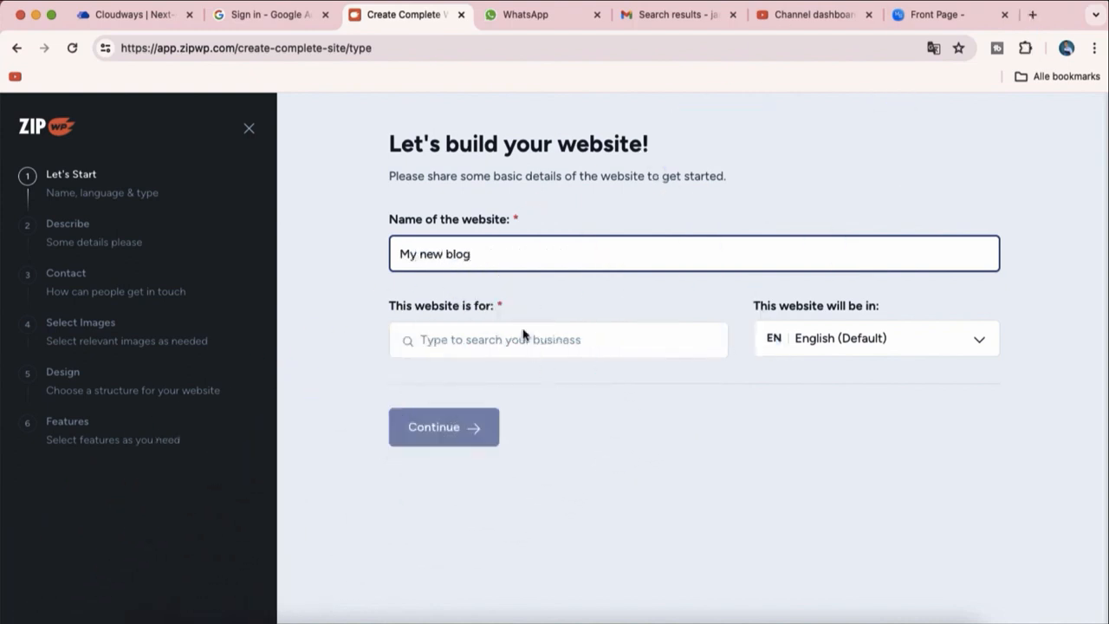
pyautogui.click(523, 334)
pyautogui.write('My blog')
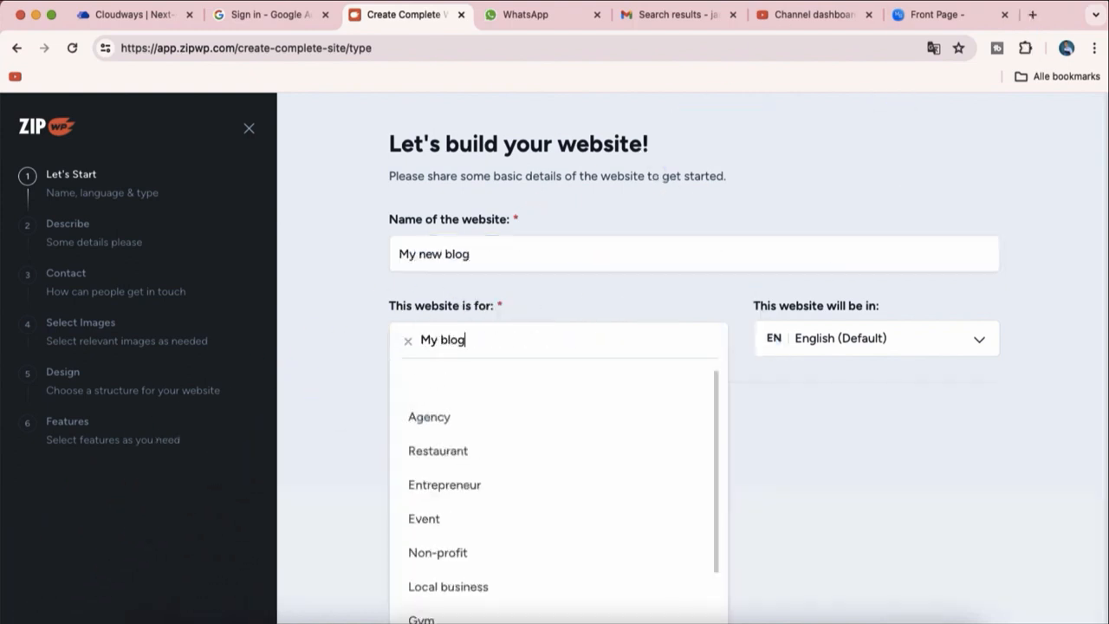
pyautogui.click(532, 382)
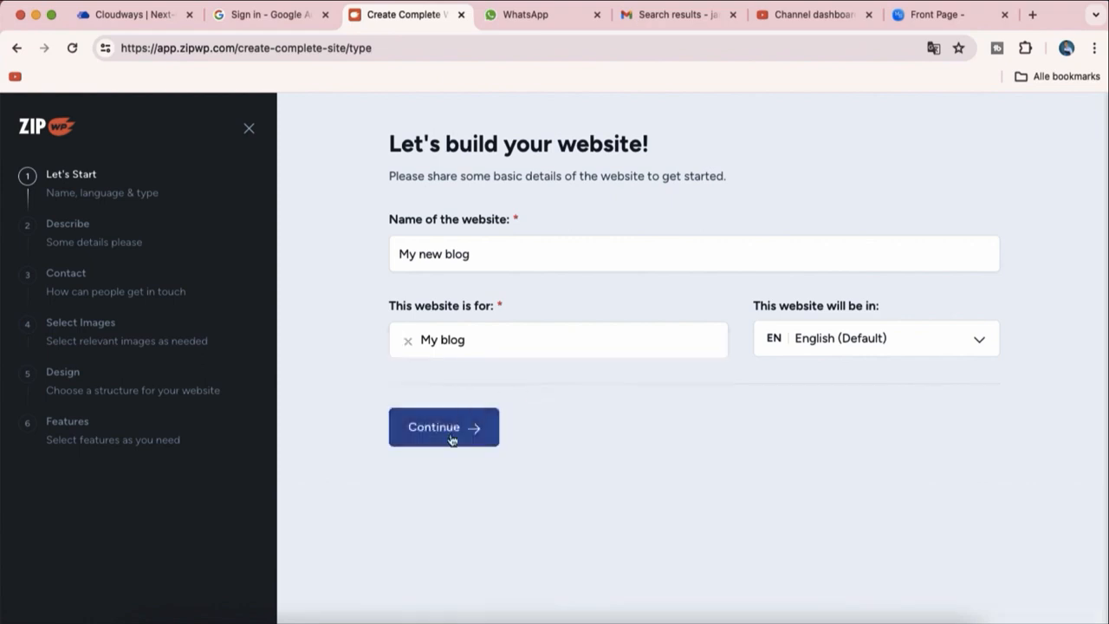
pyautogui.click(451, 438)
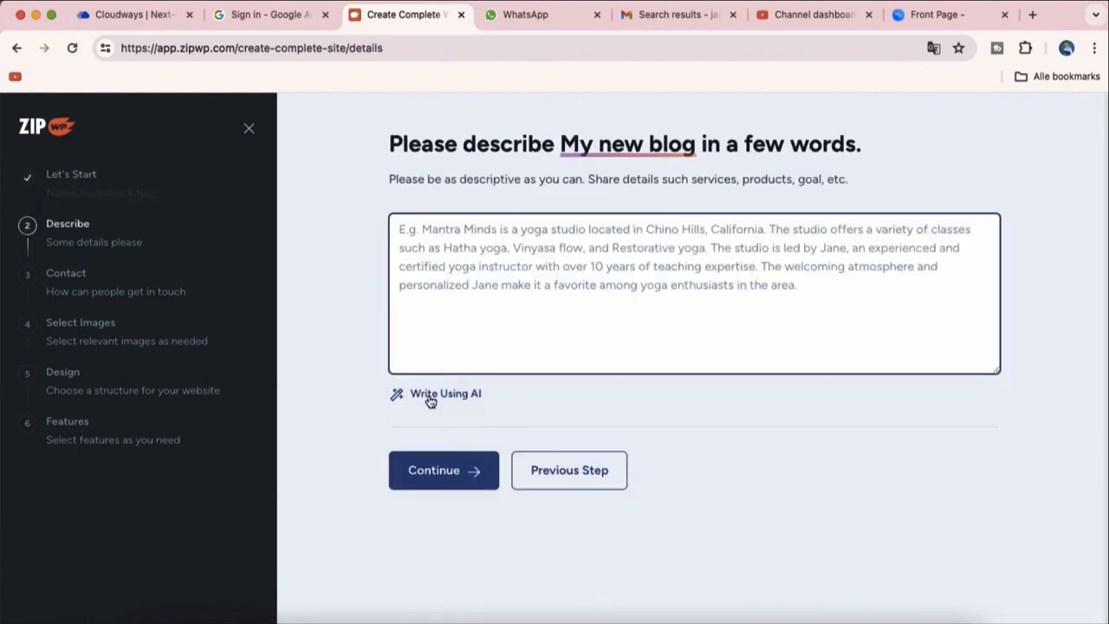
# Have AI write the website description, and provide a contact email address and a placeholder address as contact details
pyautogui.click(431, 400)
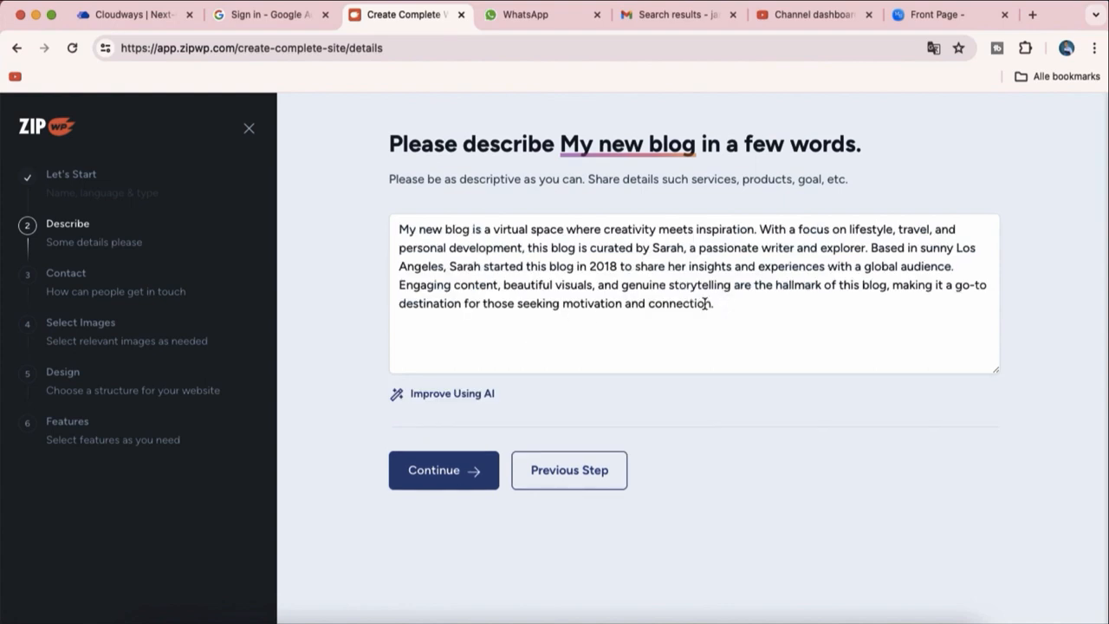
pyautogui.click(440, 469)
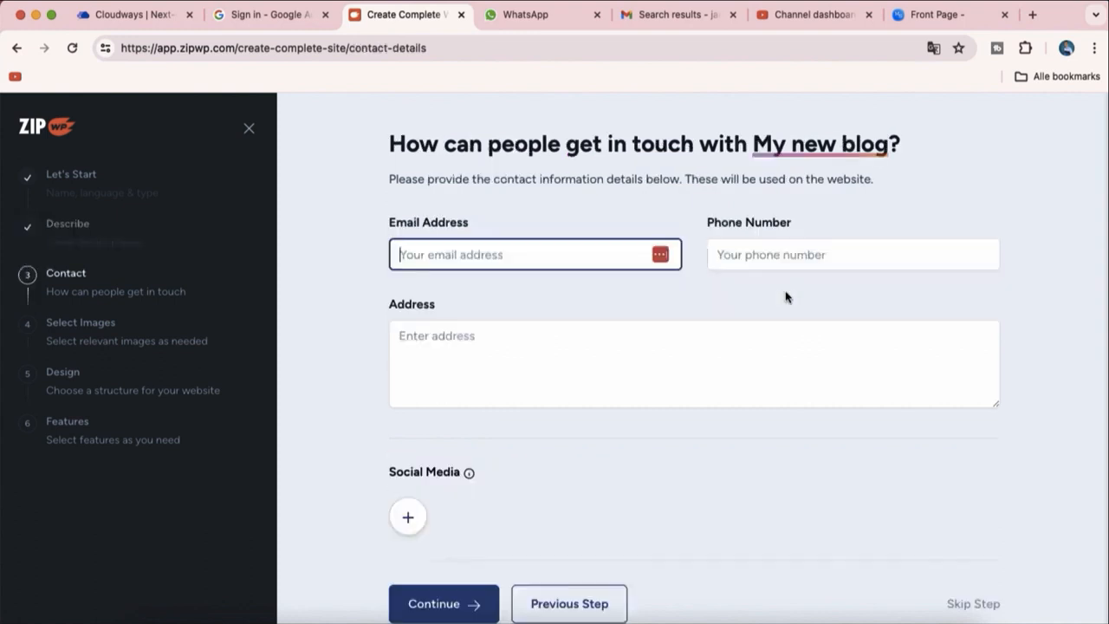
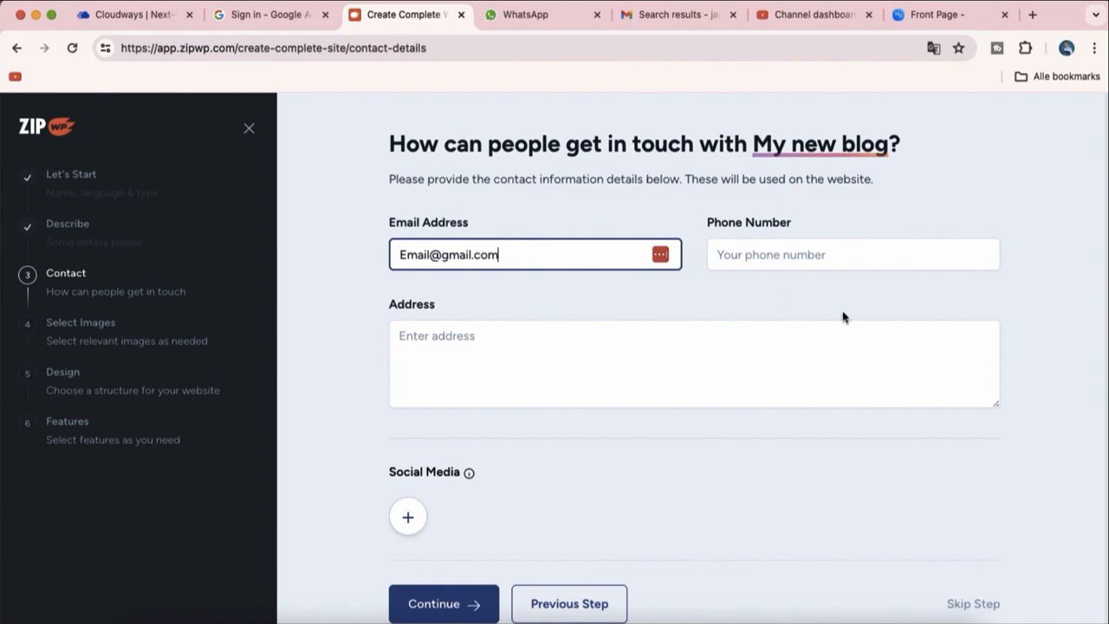
pyautogui.click(612, 360)
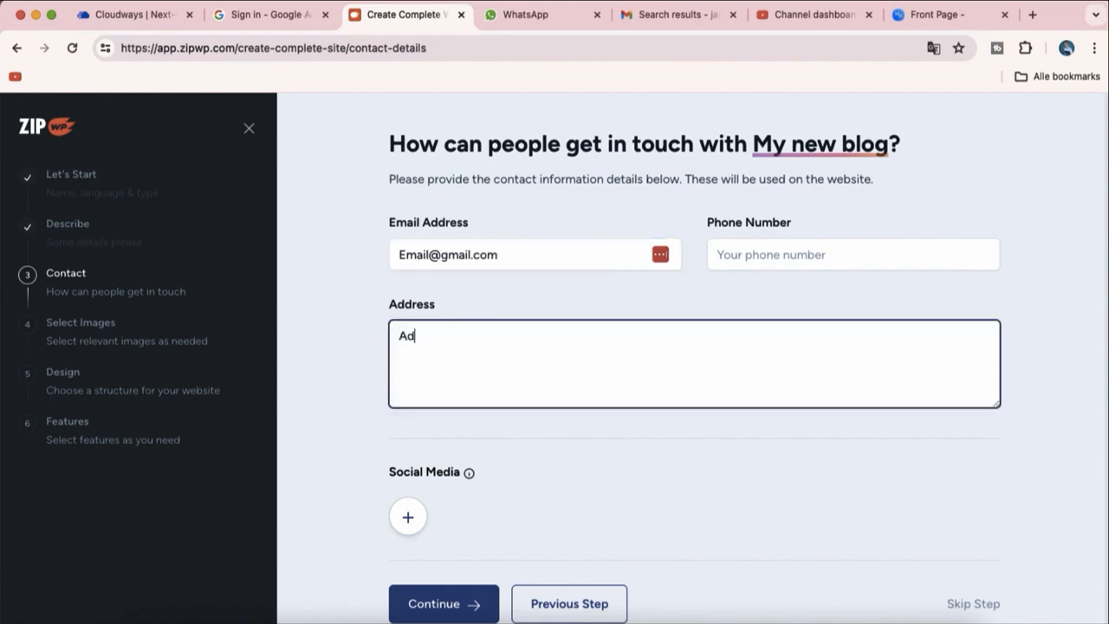
pyautogui.click(424, 603)
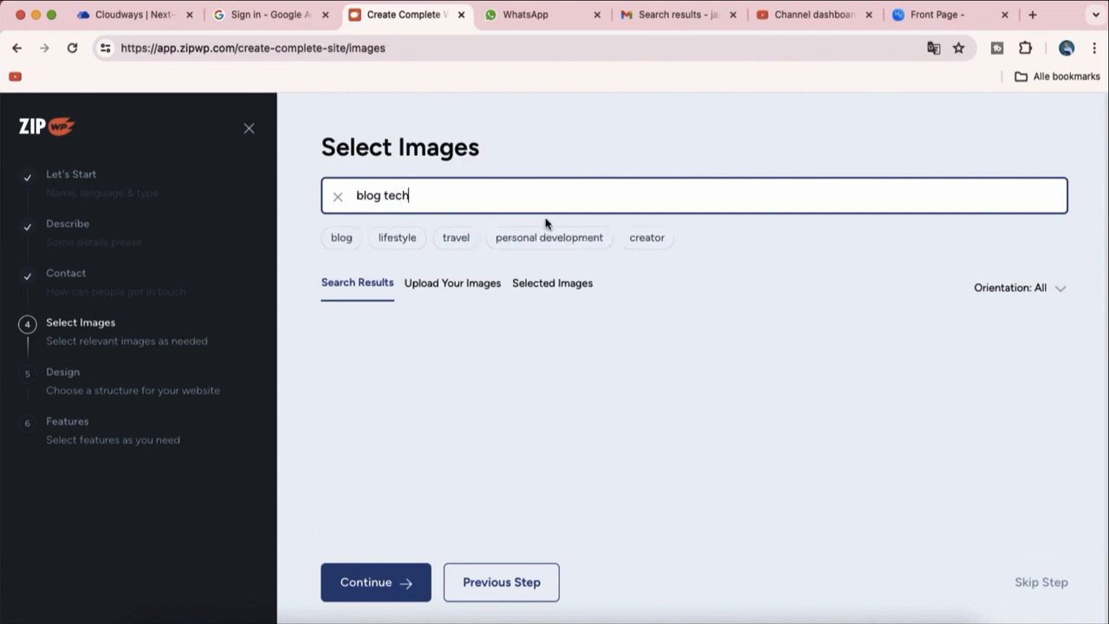
# From the blog tech image results, select the photo of hands on a lap laptop and the woman with a laptop in the dark
pyautogui.scroll(-5, 594, 396)
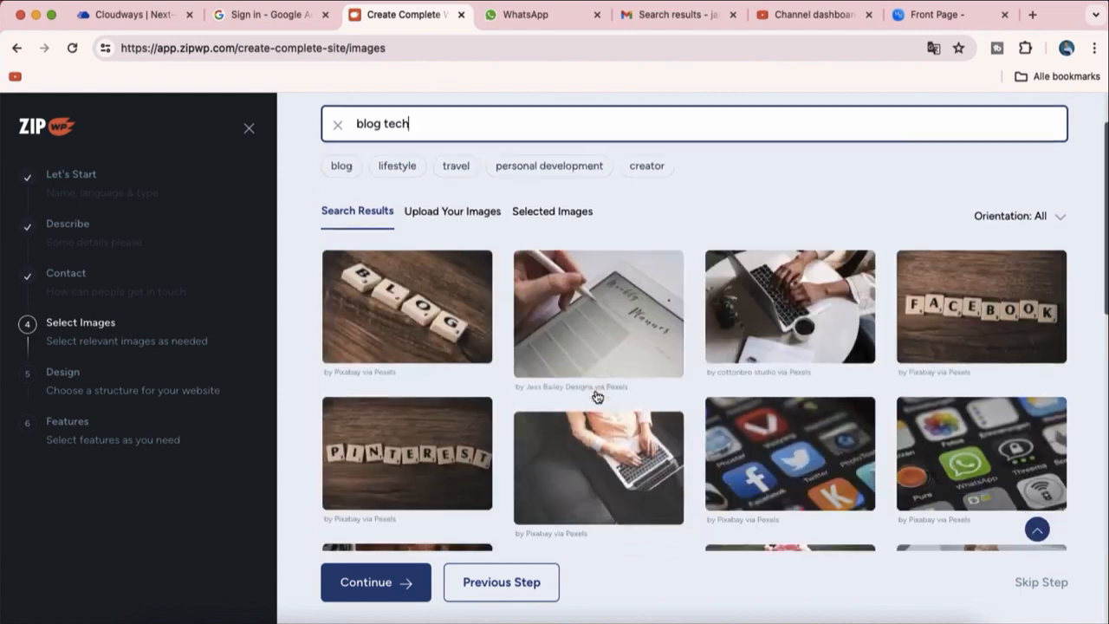
pyautogui.click(596, 397)
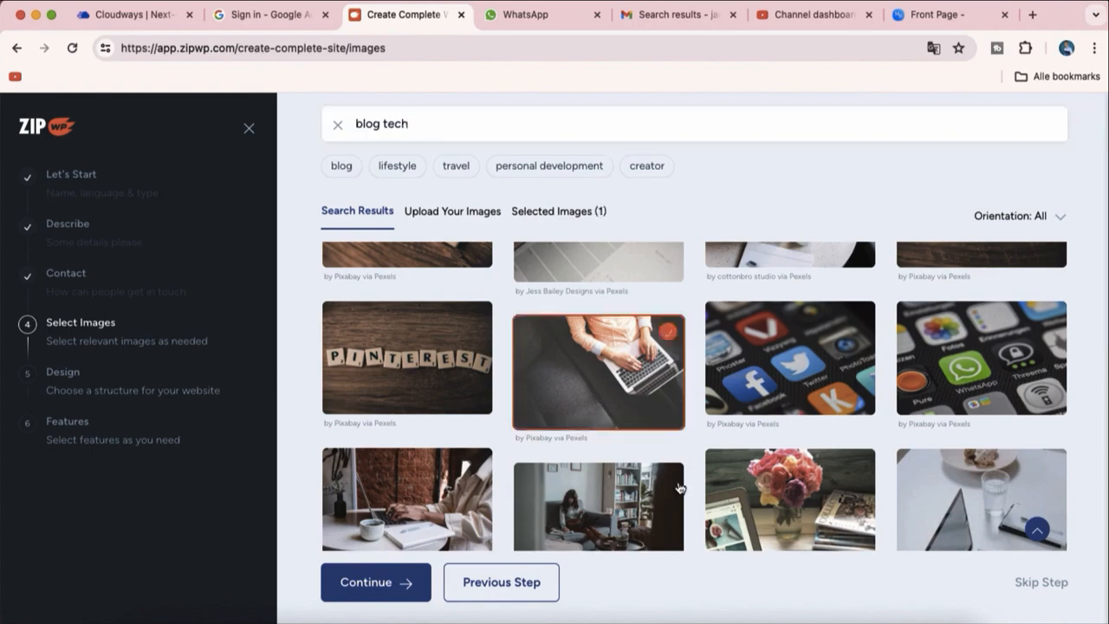
pyautogui.scroll(-10, 679, 487)
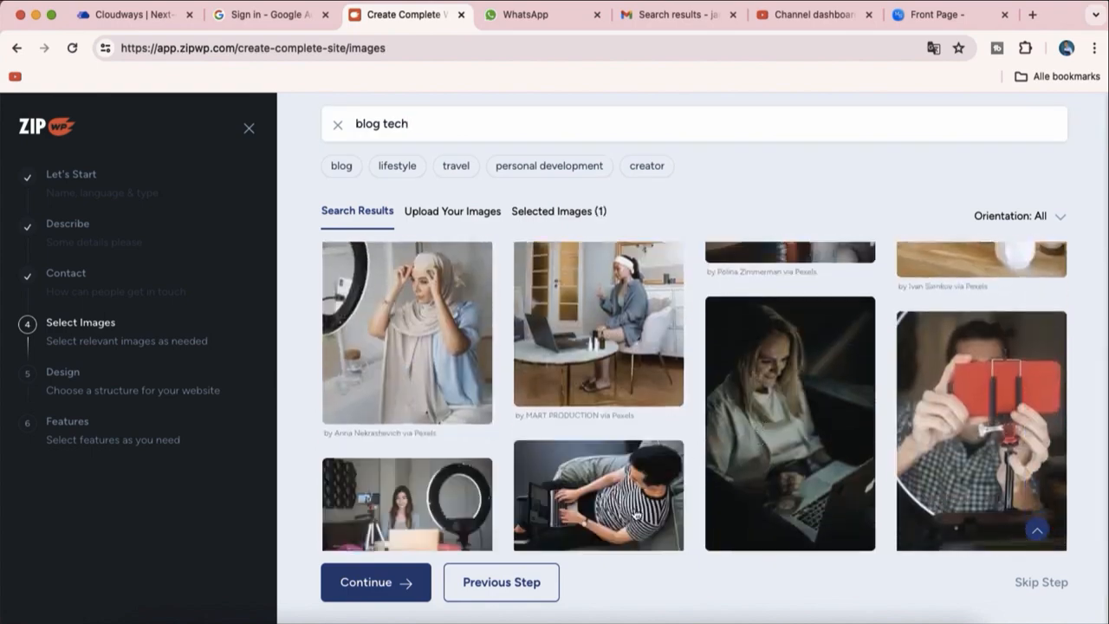
pyautogui.click(780, 466)
pyautogui.scroll(-3, 779, 467)
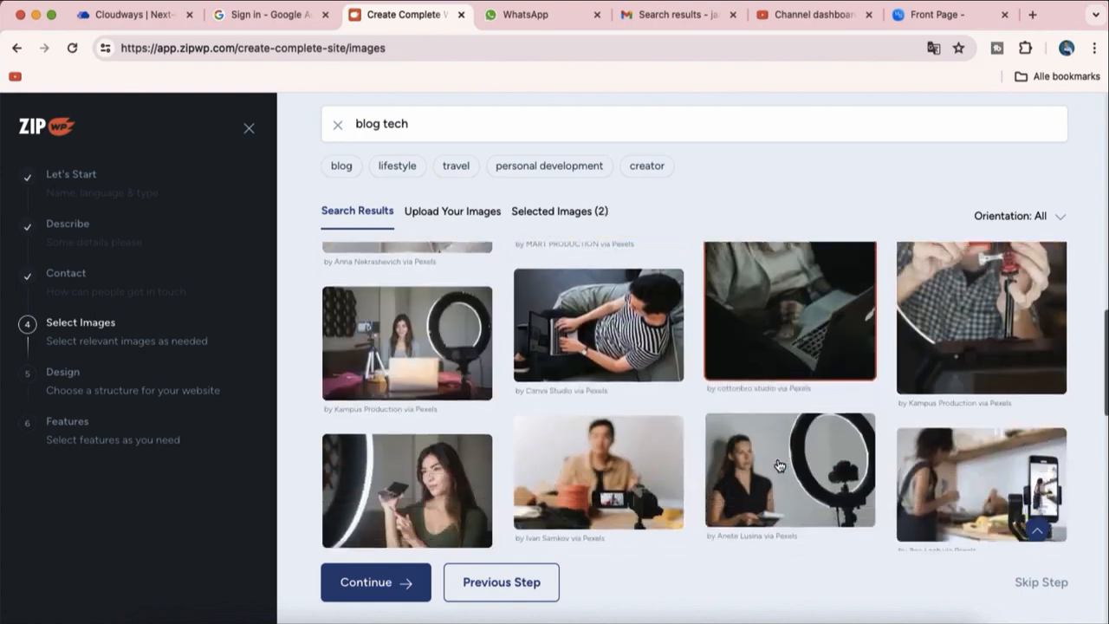
# Search the images for tech, add the photo of program code on a screen to the selection, and continue to the design choice
pyautogui.scroll(-10, 779, 466)
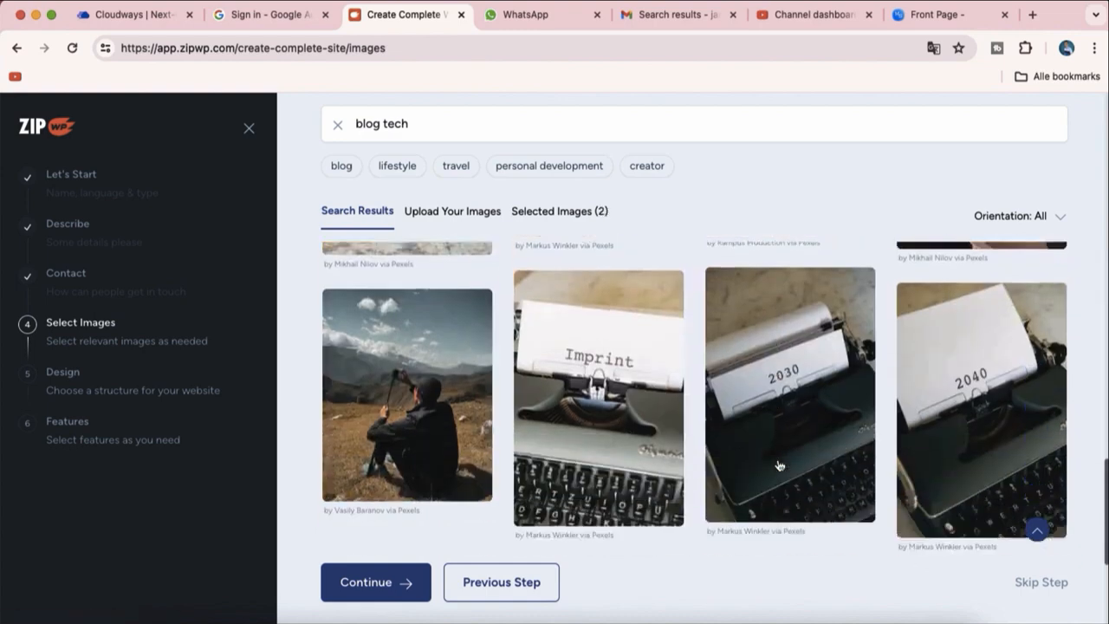
pyautogui.scroll(-2, 779, 466)
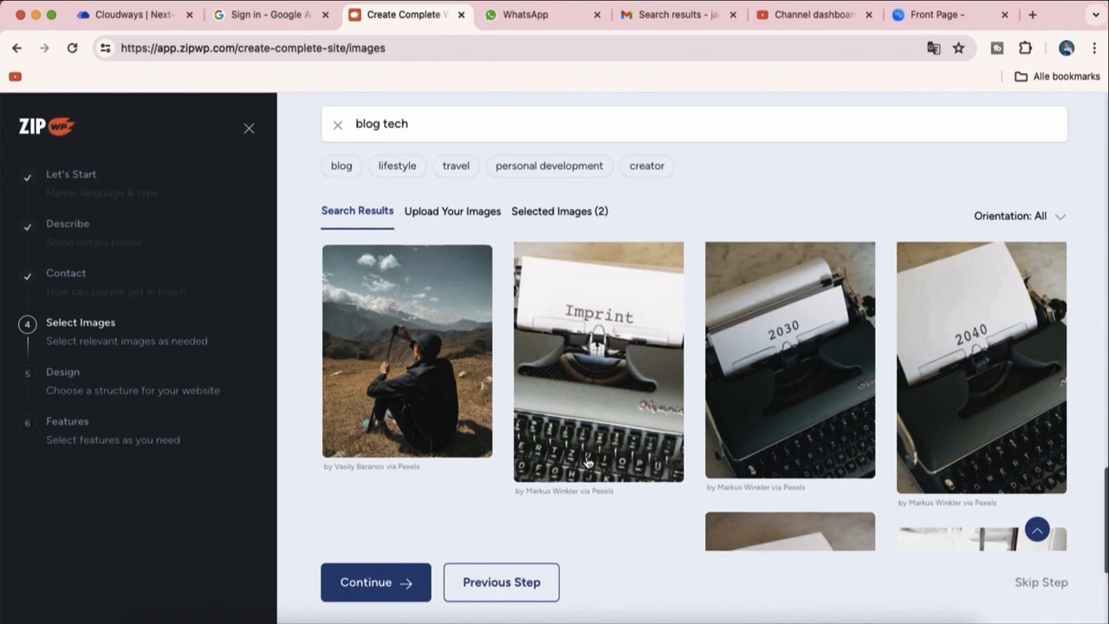
pyautogui.scroll(-6, 586, 461)
pyautogui.scroll(-10, 585, 459)
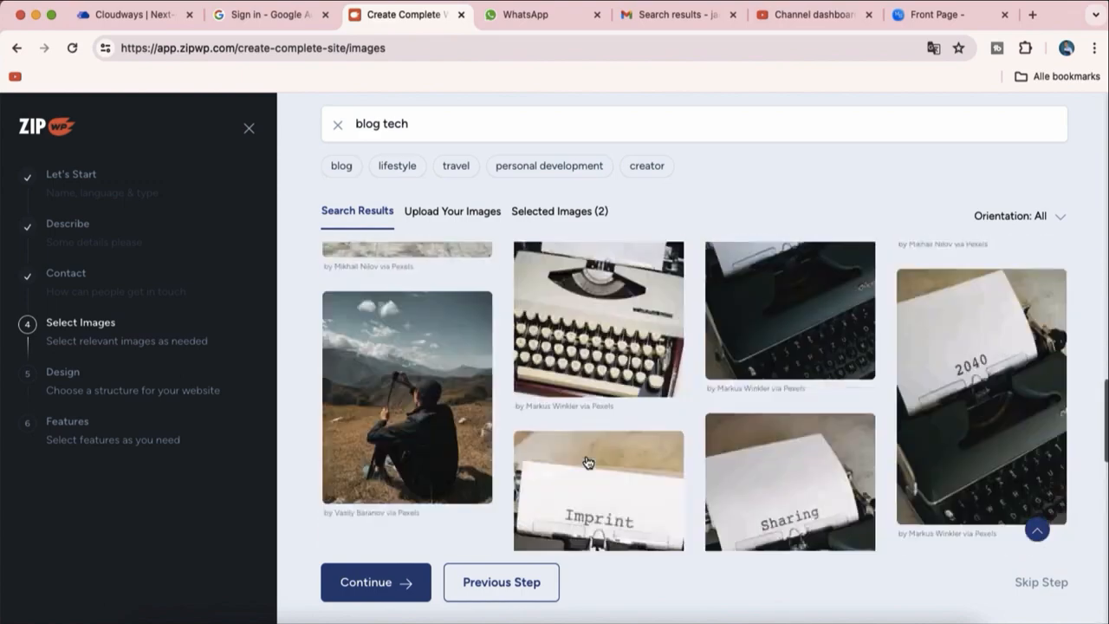
pyautogui.scroll(10, 587, 460)
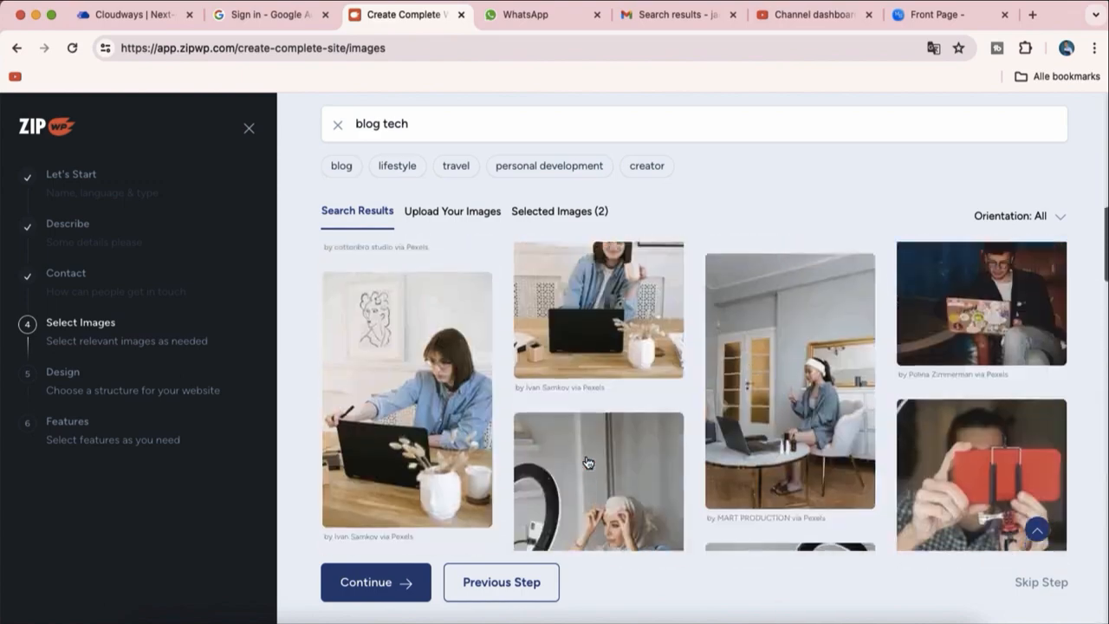
pyautogui.scroll(5, 587, 460)
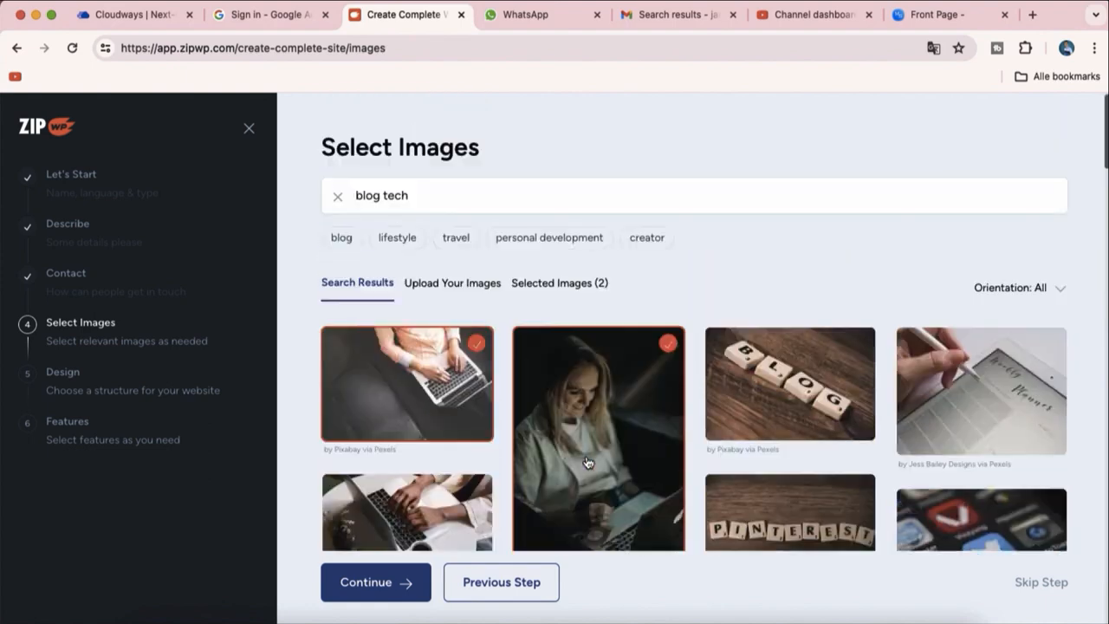
pyautogui.click(476, 206)
pyautogui.press('super+a')
pyautogui.press('BackSpace')
pyautogui.write('tech')
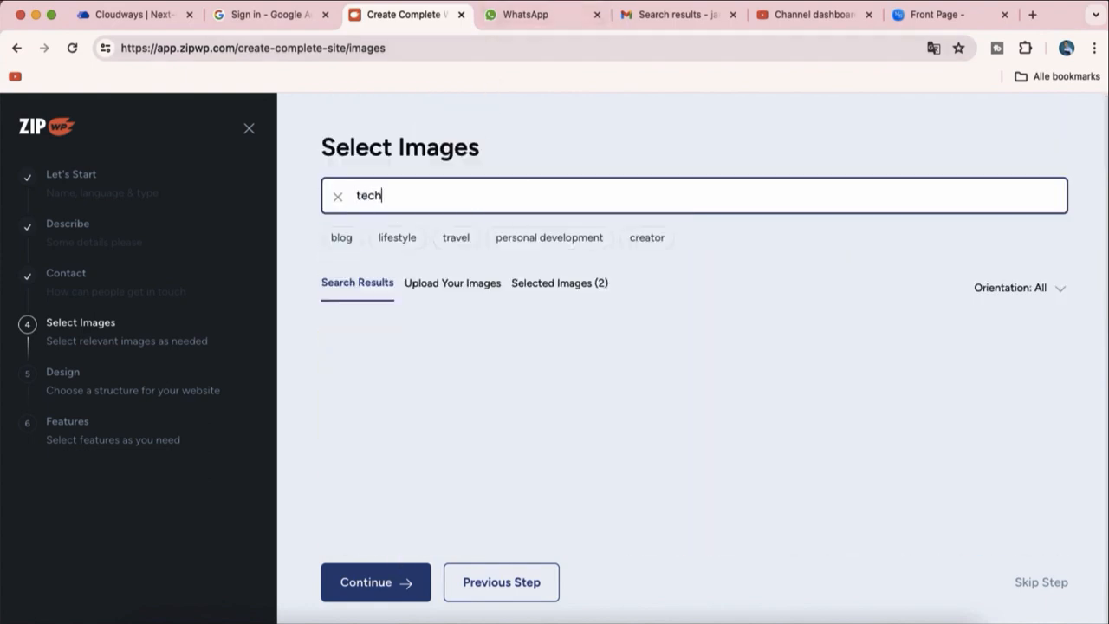
pyautogui.scroll(-1, 576, 494)
pyautogui.scroll(-3, 576, 494)
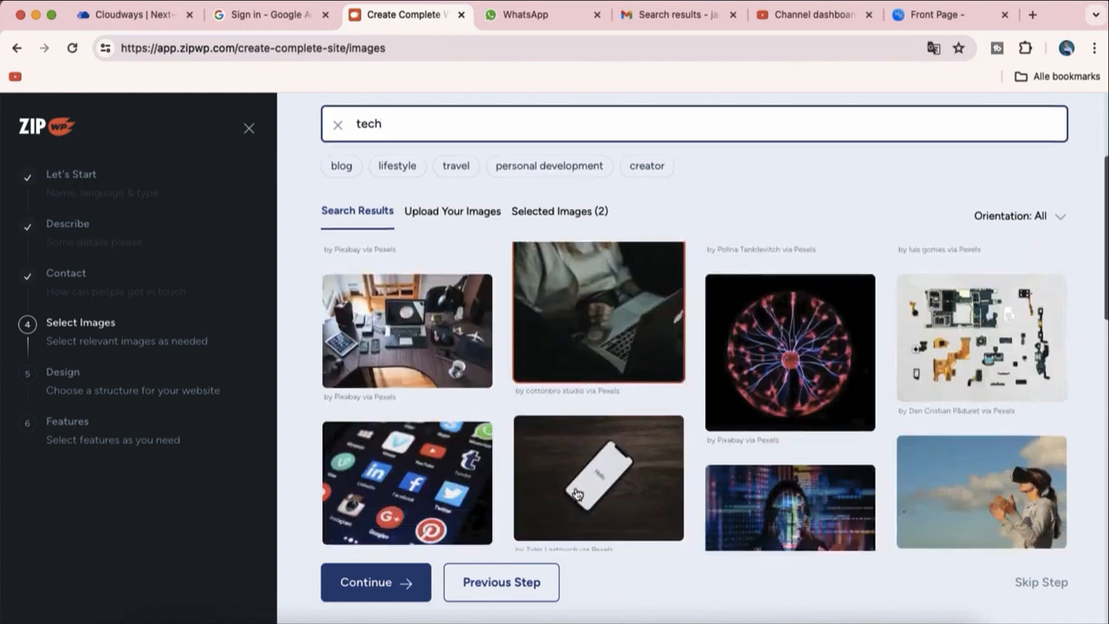
pyautogui.scroll(5, 937, 388)
pyautogui.click(939, 390)
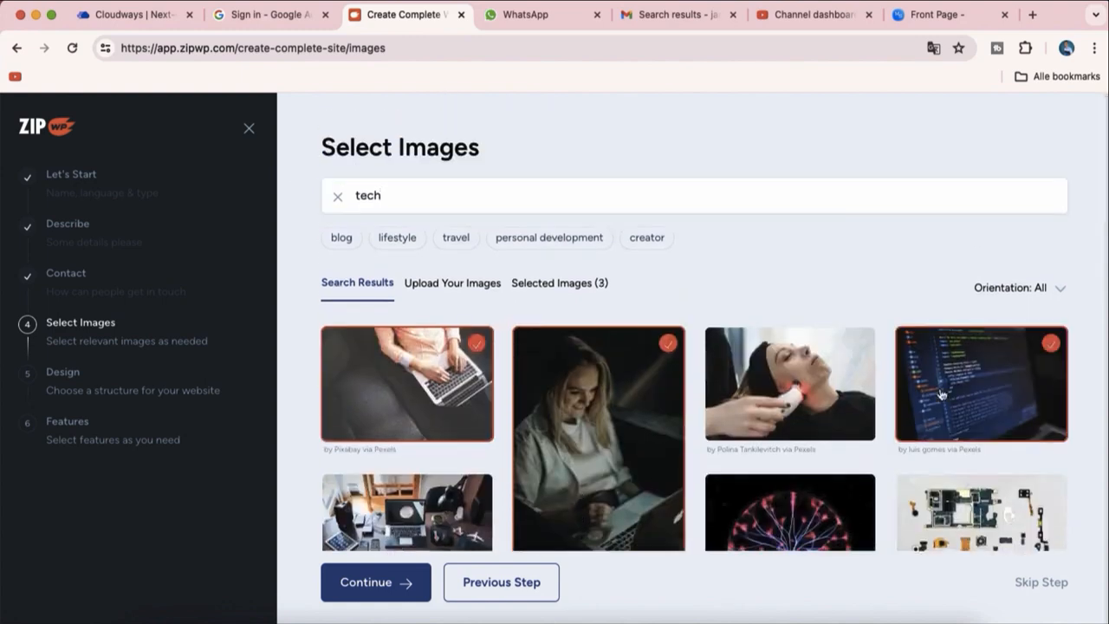
pyautogui.click(402, 593)
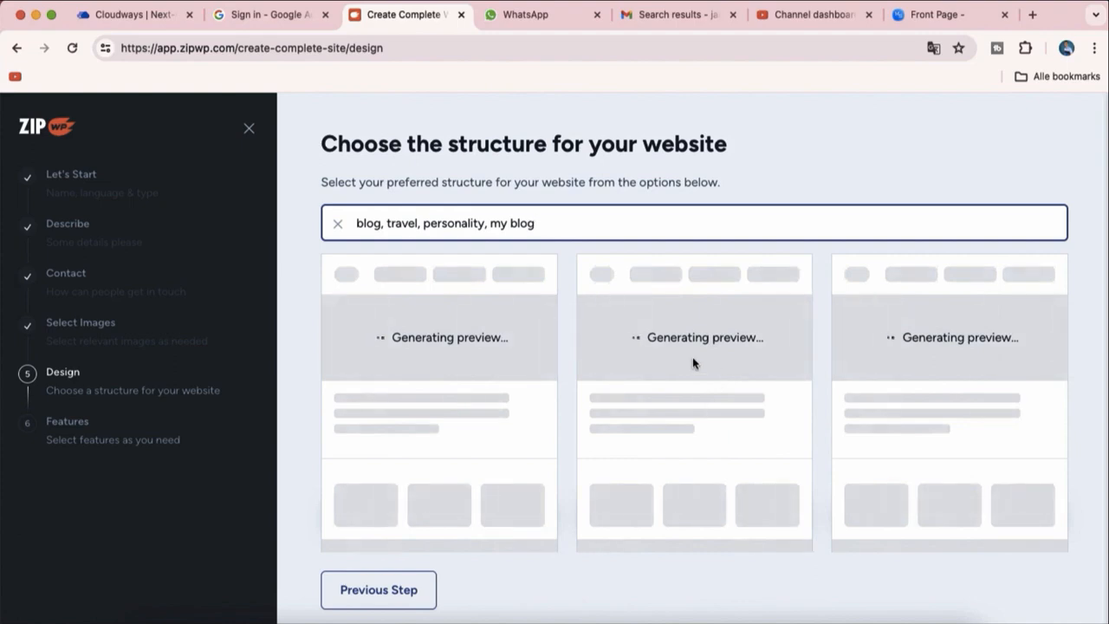
# Browse the suggested website structures and choose Option 11, the dark hero design with green accents
pyautogui.scroll(-2, 609, 415)
pyautogui.scroll(2, 615, 425)
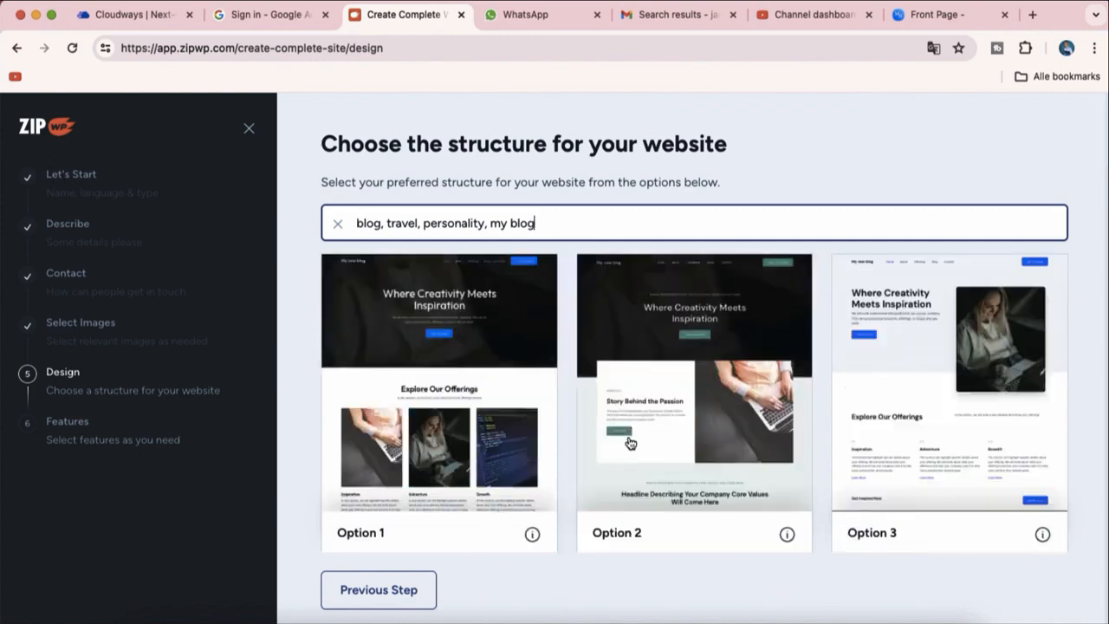
pyautogui.scroll(-4, 668, 472)
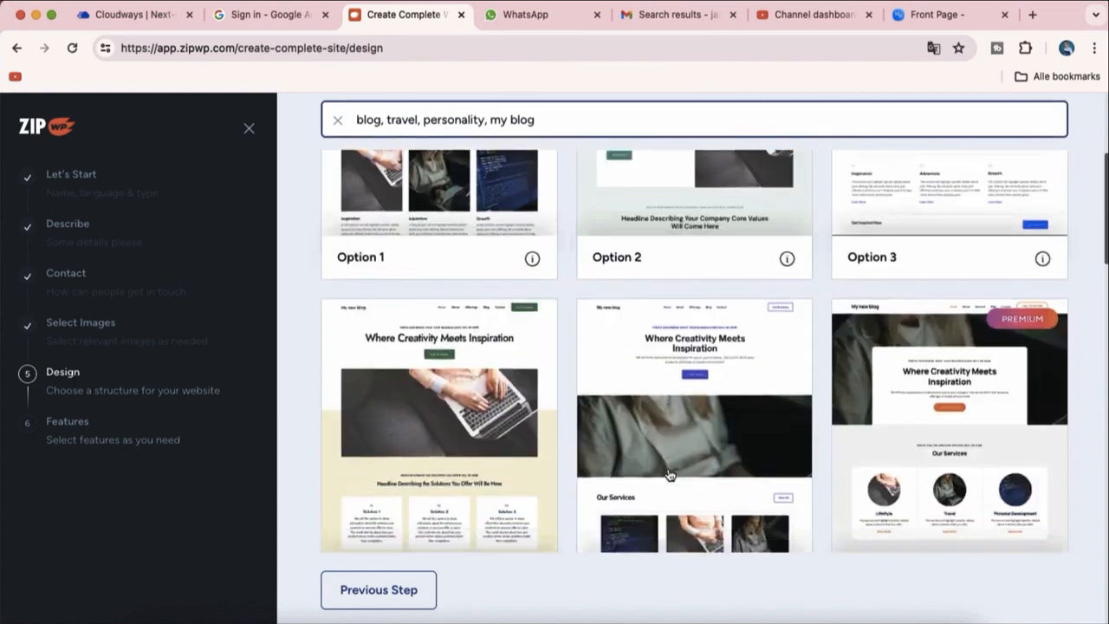
pyautogui.scroll(-9, 668, 473)
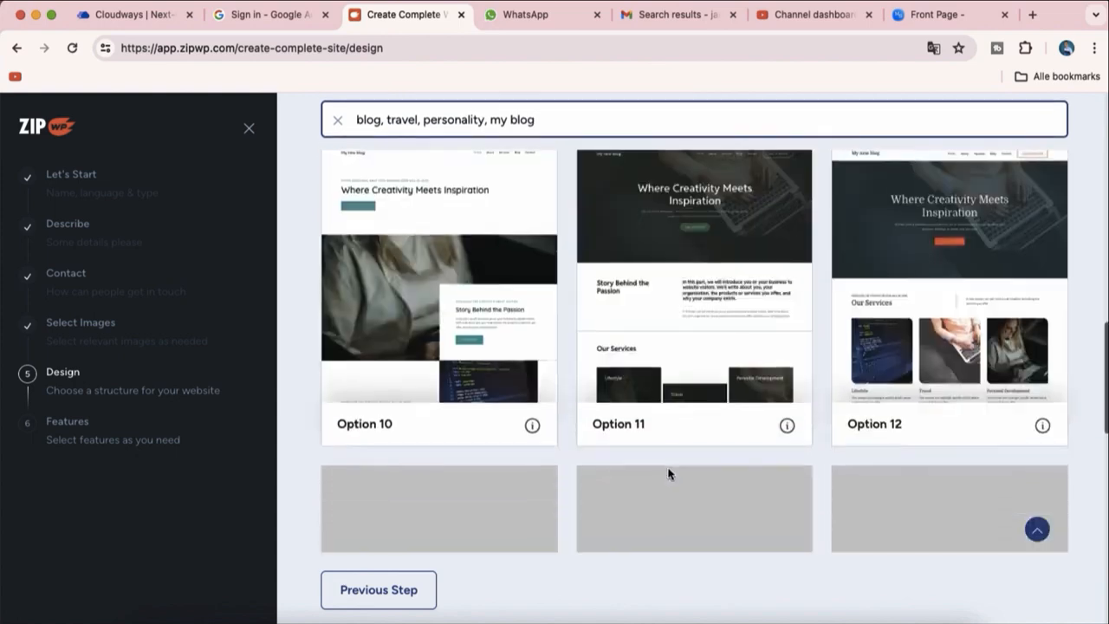
pyautogui.scroll(3, 668, 472)
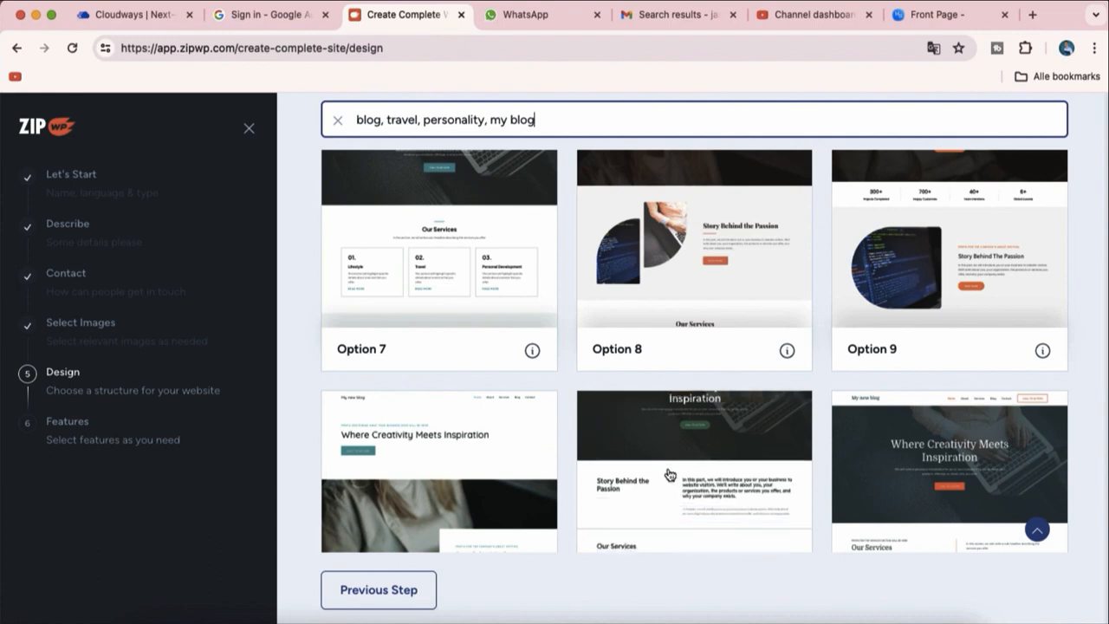
pyautogui.scroll(-2, 711, 478)
pyautogui.scroll(-1, 743, 485)
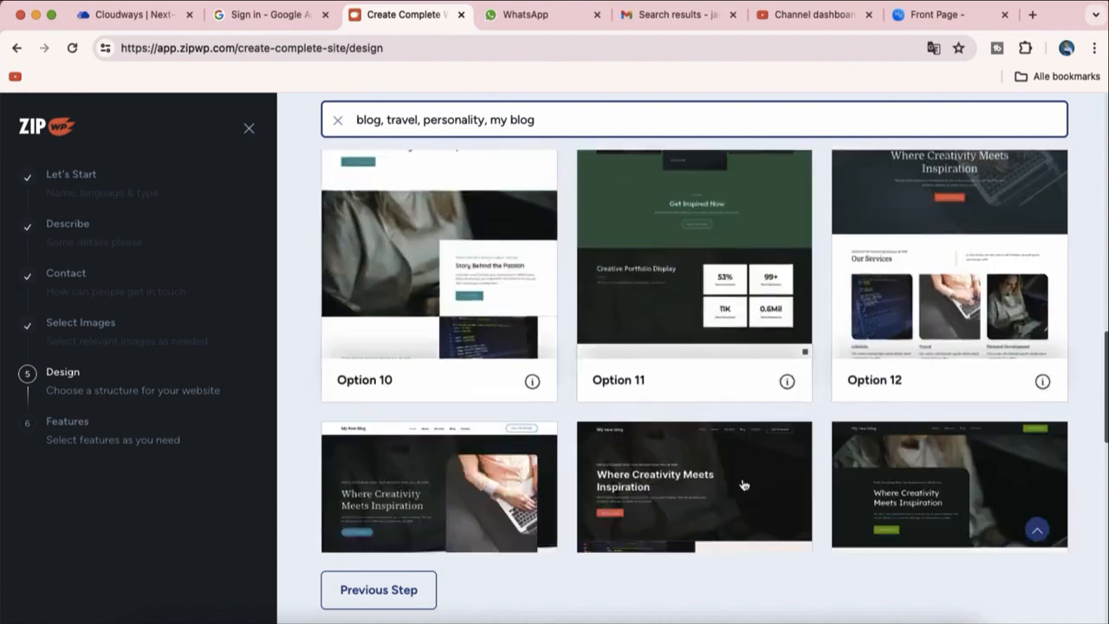
pyautogui.scroll(-4, 742, 484)
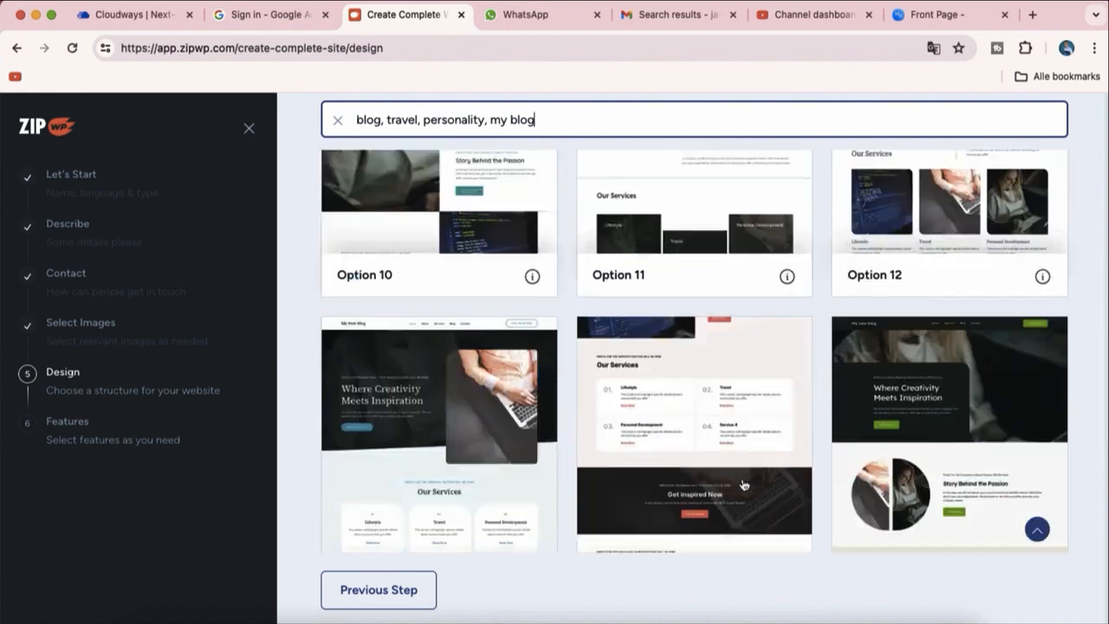
pyautogui.scroll(-5, 743, 484)
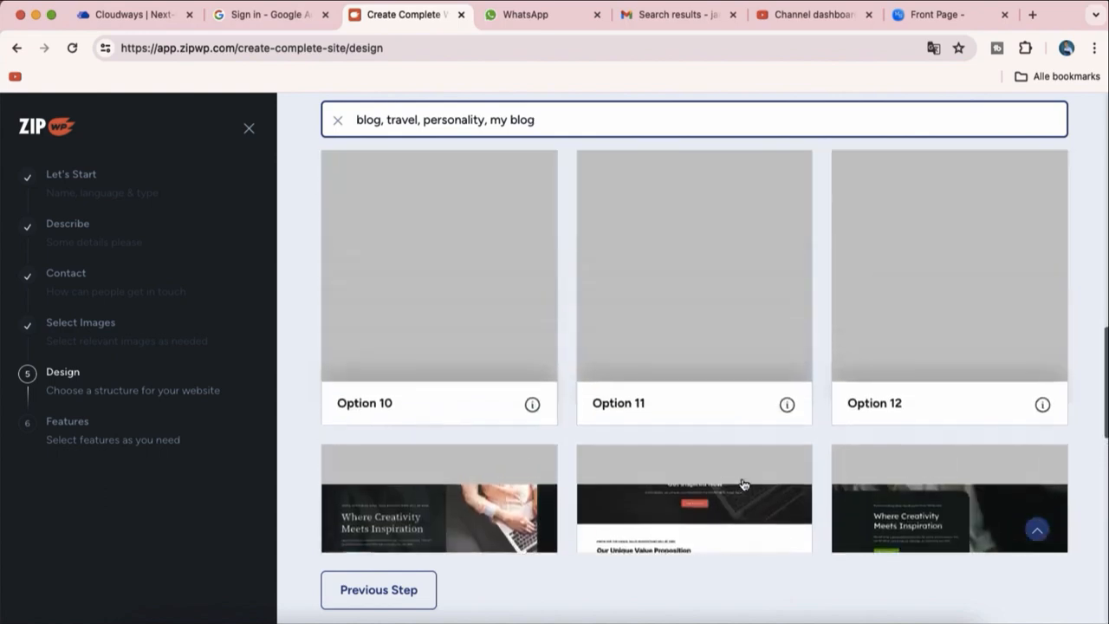
pyautogui.scroll(2, 743, 485)
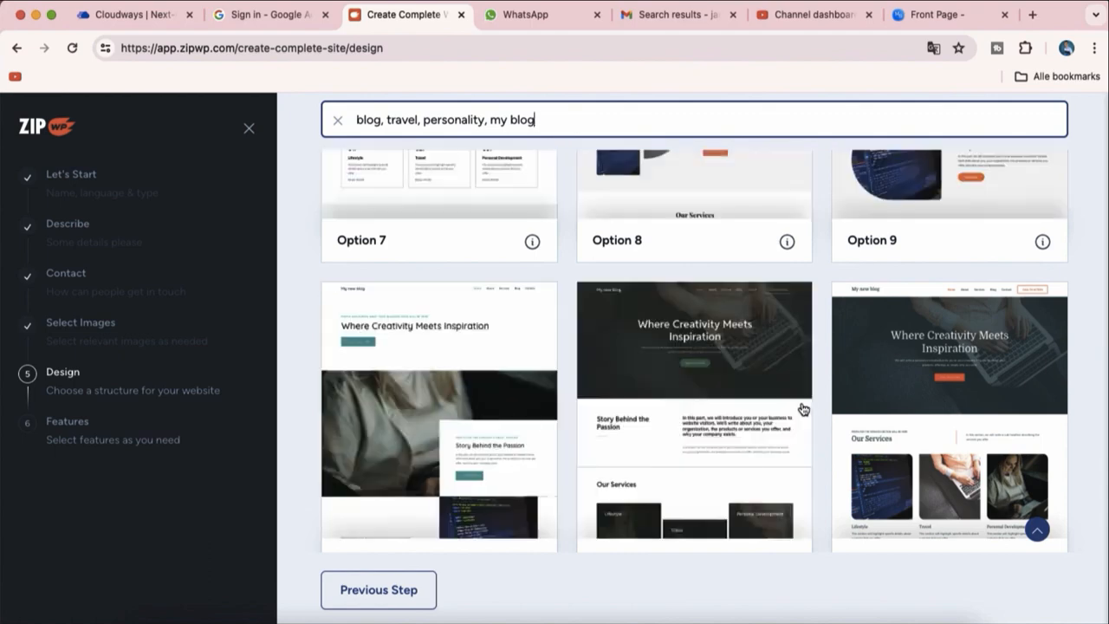
pyautogui.click(776, 362)
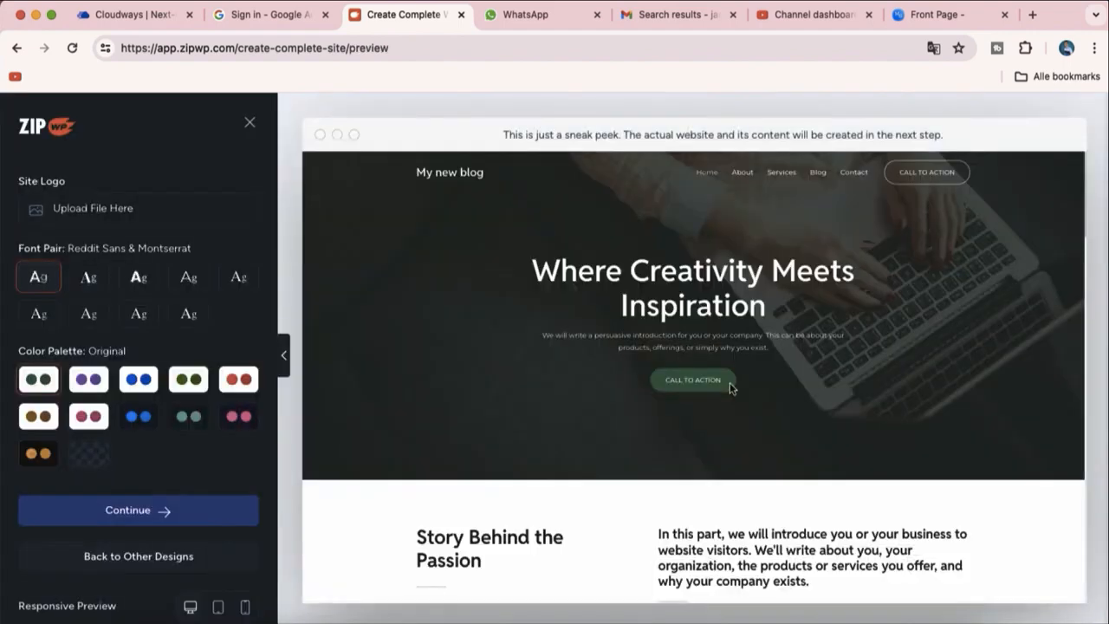
# Review the design preview, apply the blue Style 2 color palette, and continue to the feature selection
pyautogui.scroll(-7, 588, 455)
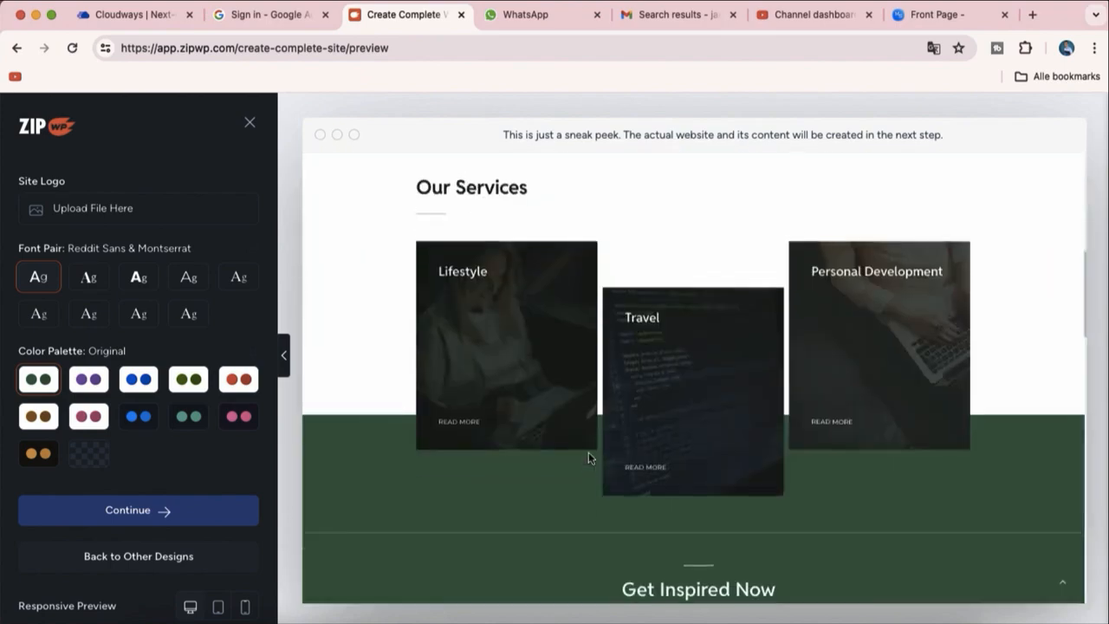
pyautogui.scroll(-10, 588, 453)
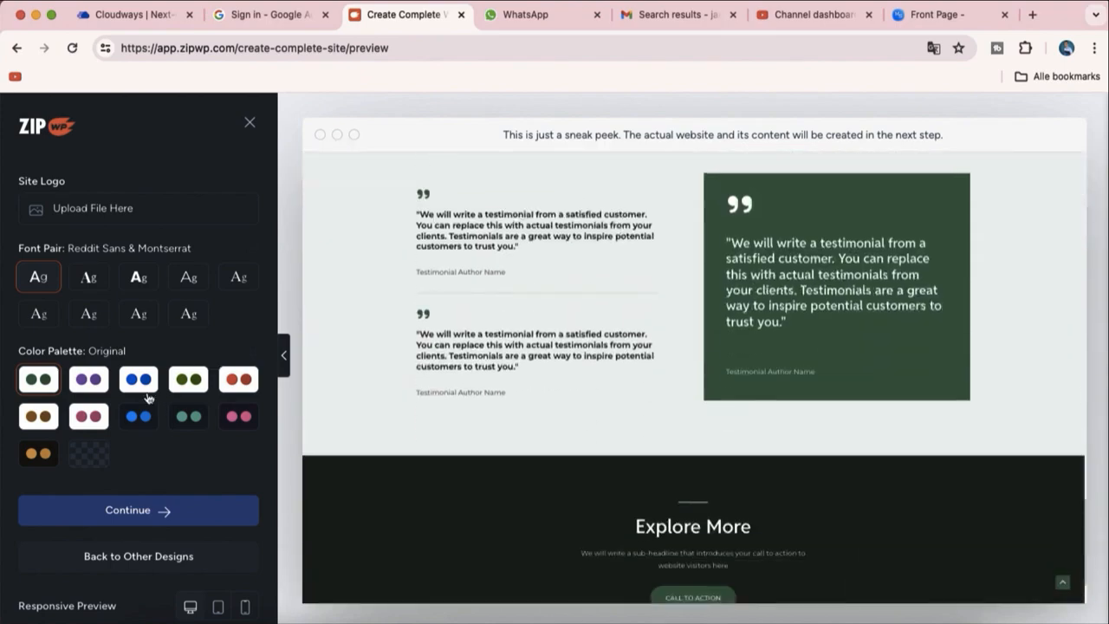
pyautogui.click(141, 387)
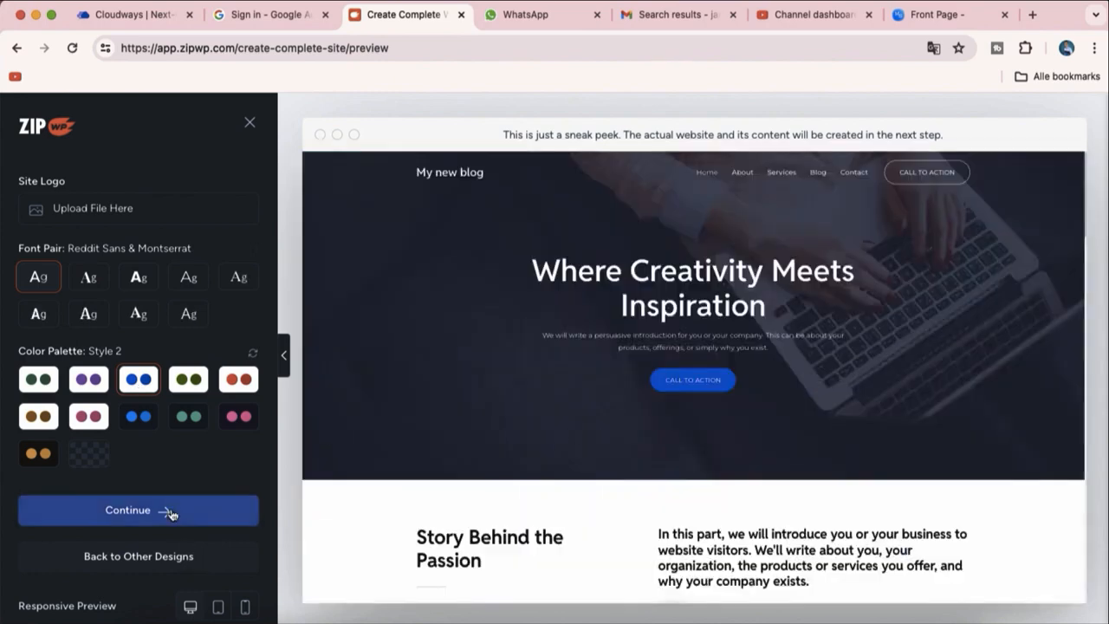
pyautogui.click(218, 507)
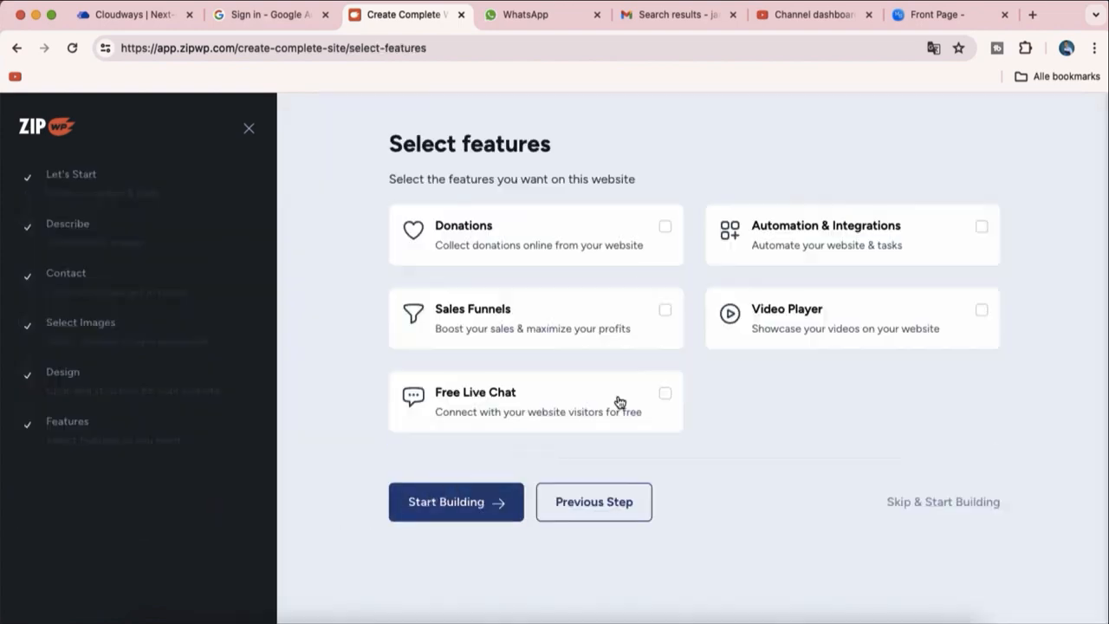
# Add the Free Live Chat feature and start building the website with the summarized details
pyautogui.click(619, 402)
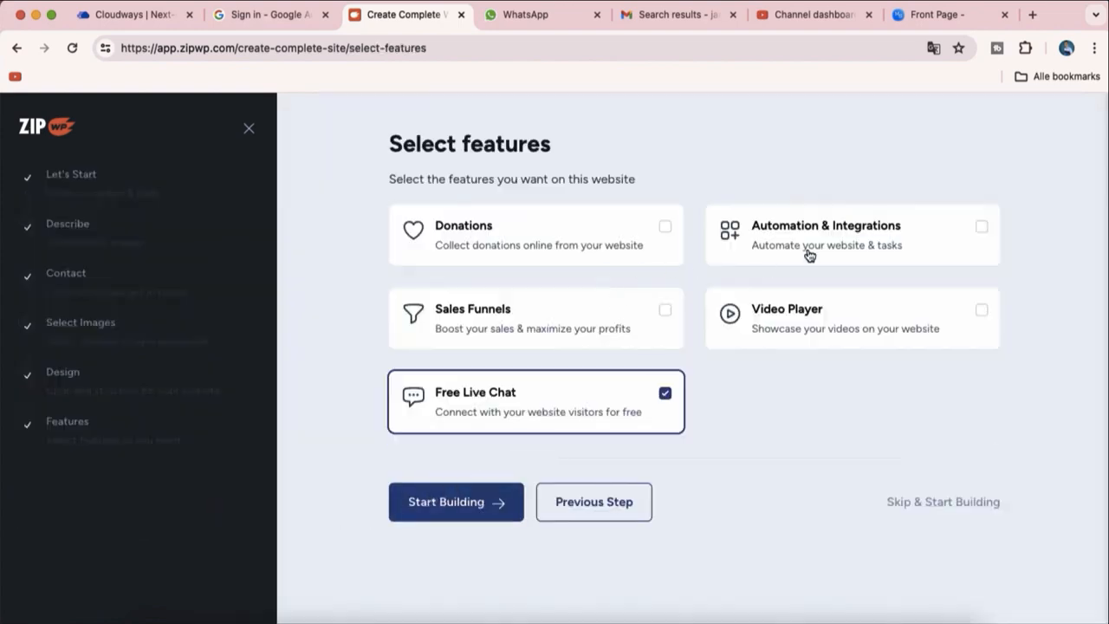
pyautogui.click(505, 502)
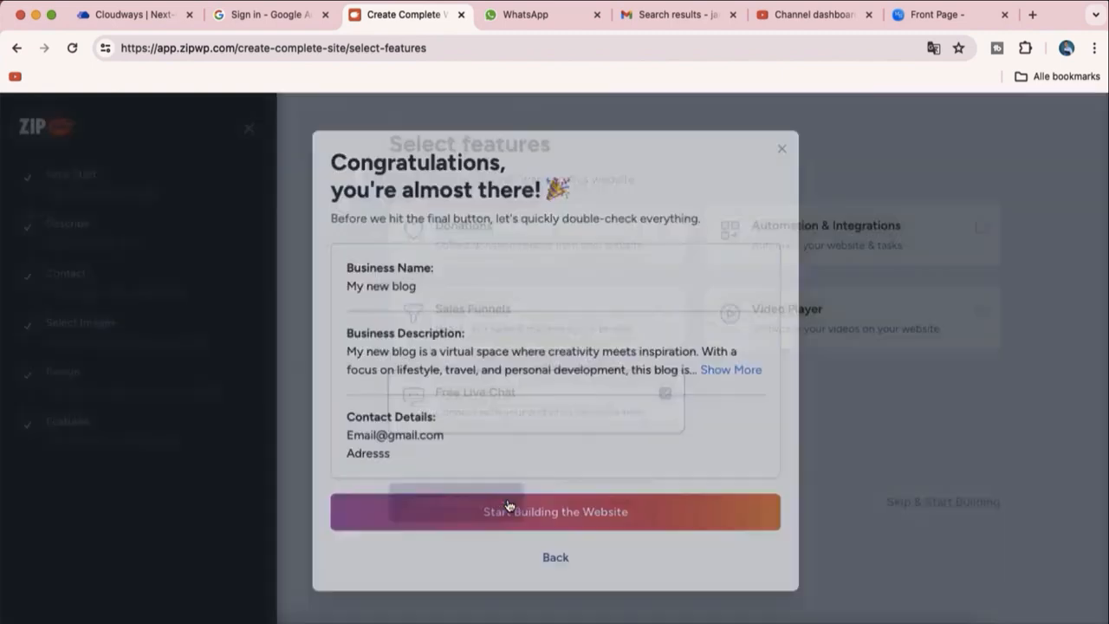
pyautogui.click(529, 520)
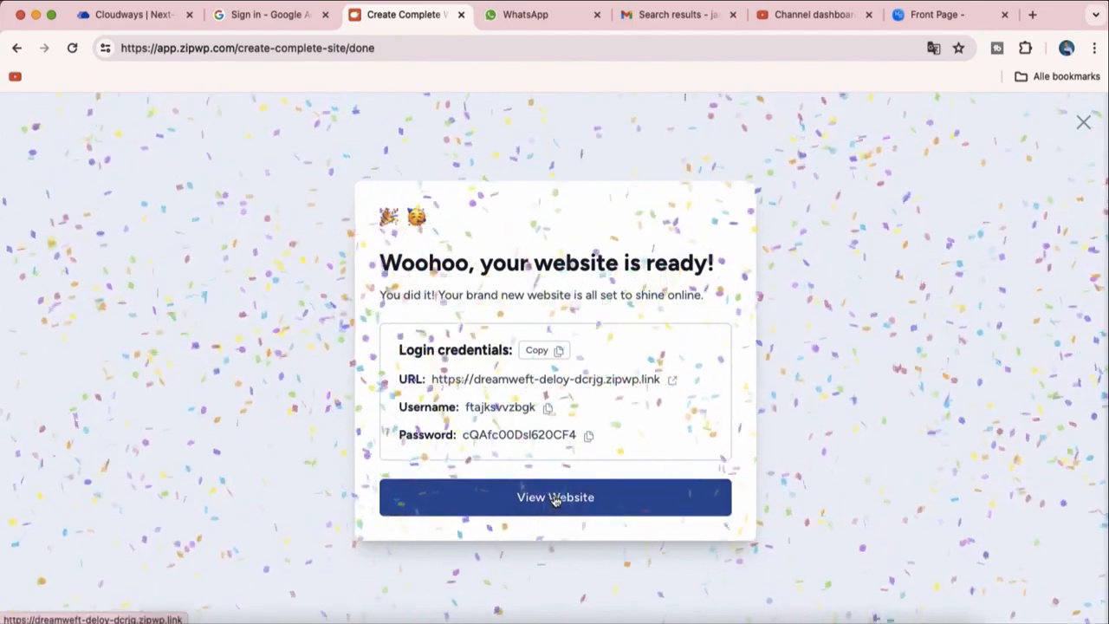
# Open the finished website and enter ok to get past the temporary-site notice
pyautogui.click(555, 497)
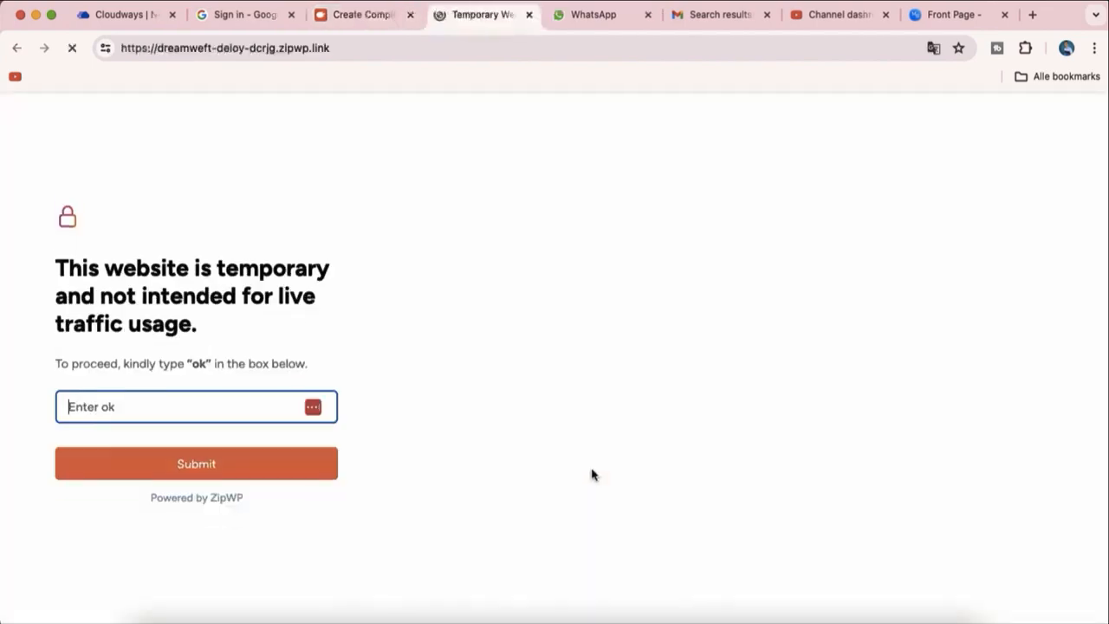
pyautogui.write('ok')
pyautogui.press('Return')
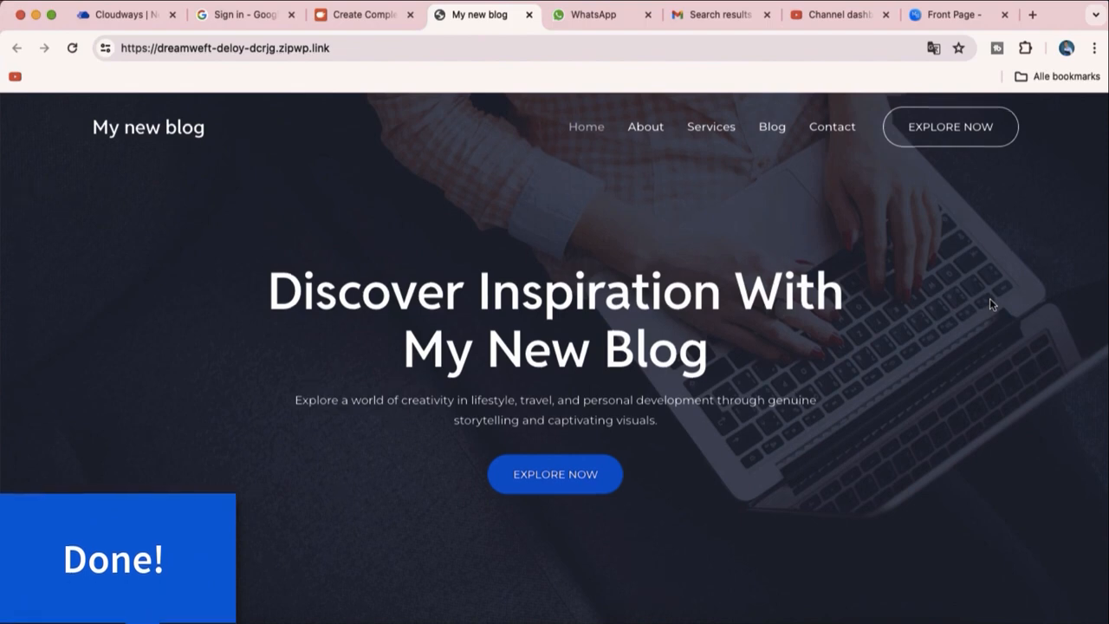
# Look through the generated home page's sections and return to its header
pyautogui.scroll(-2, 991, 300)
pyautogui.scroll(-6, 992, 304)
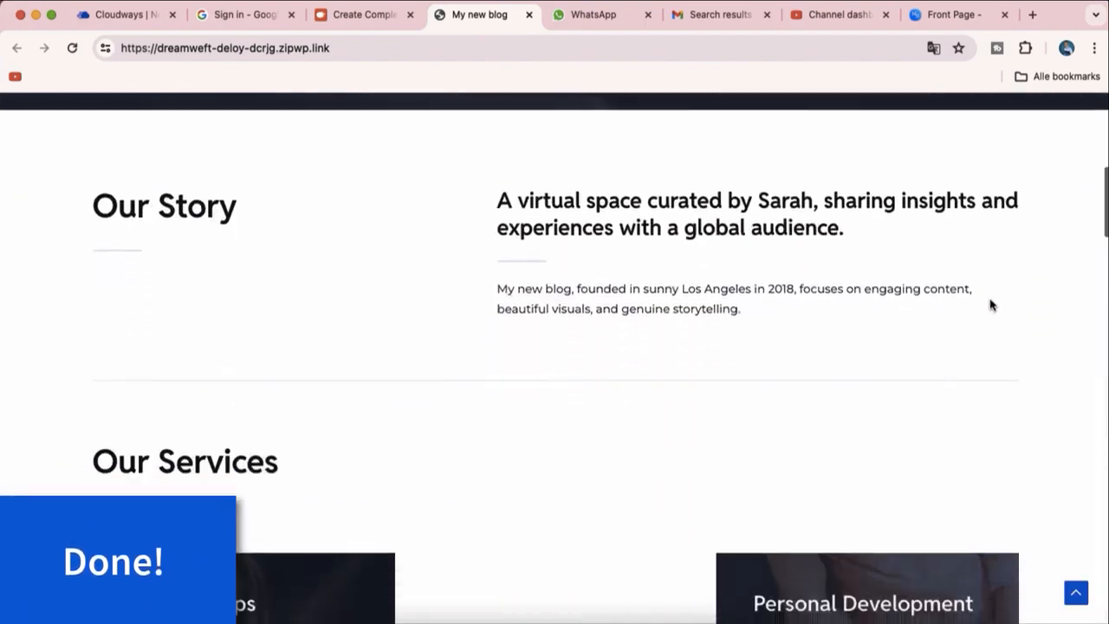
pyautogui.scroll(-7, 991, 305)
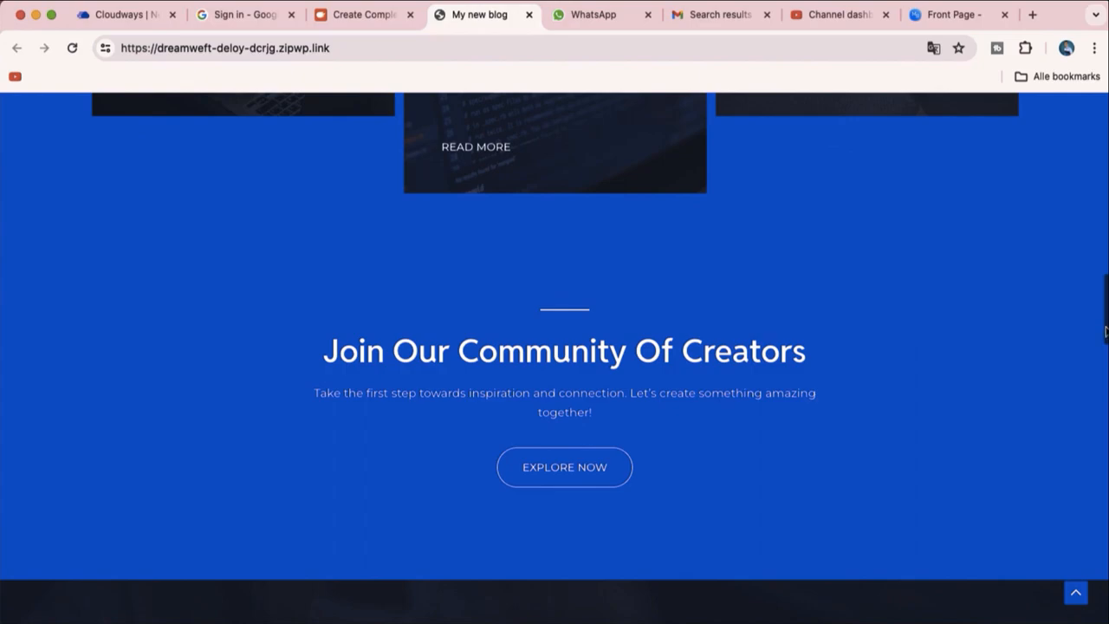
pyautogui.moveTo(1105, 332); pyautogui.dragTo(500, 145)
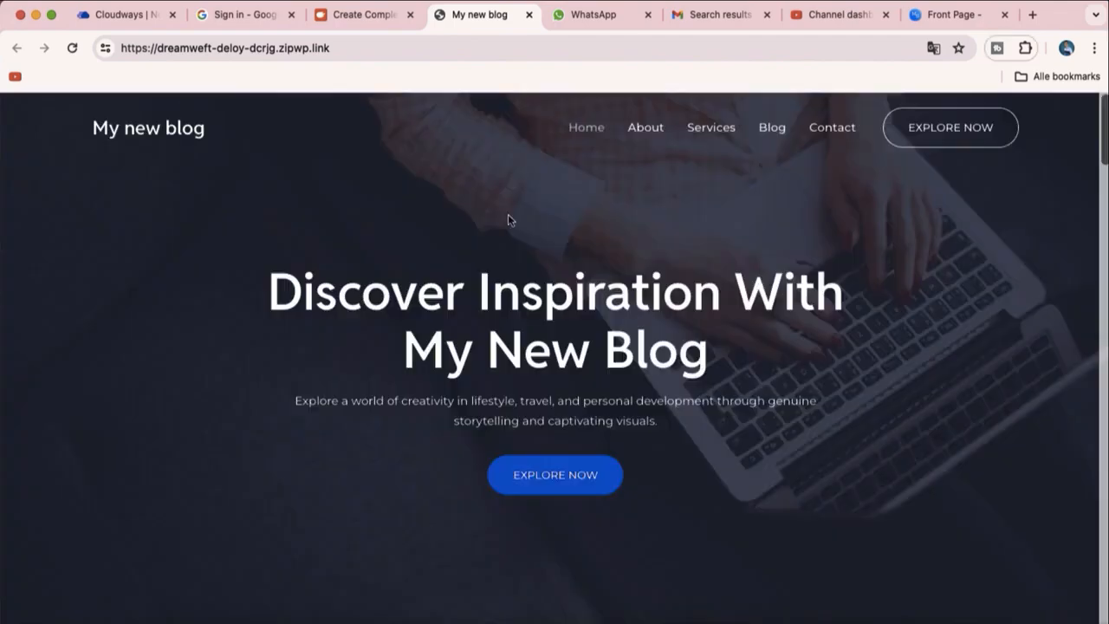